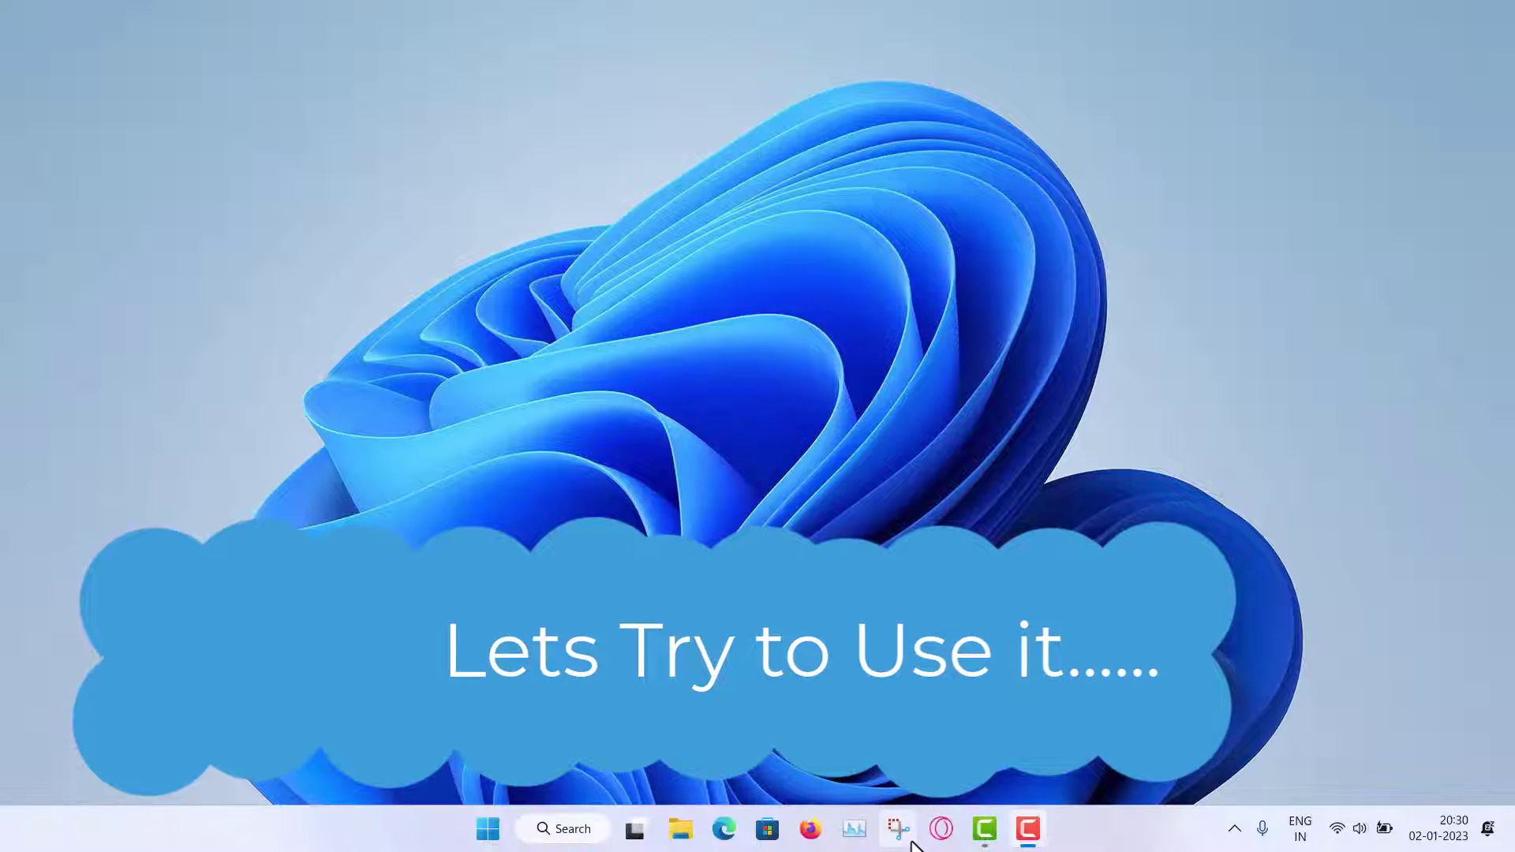
Search for "urban vpn" in Firefox and open the Urban VPN website at urban-vpn.com from the results
{"action": "left_click", "coordinate": [810, 829]}
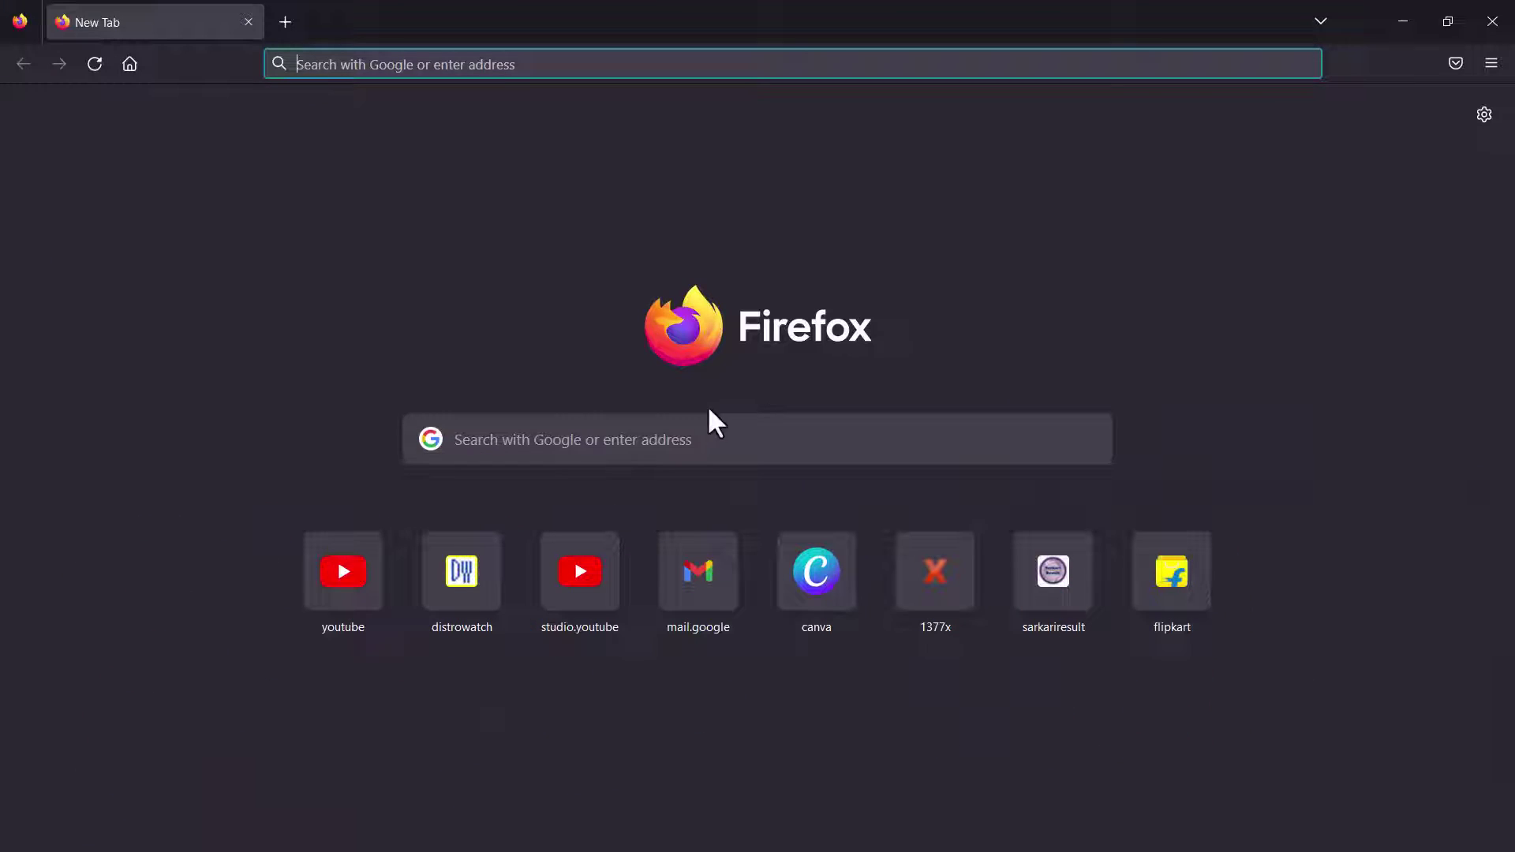
{"action": "left_click", "coordinate": [669, 447]}
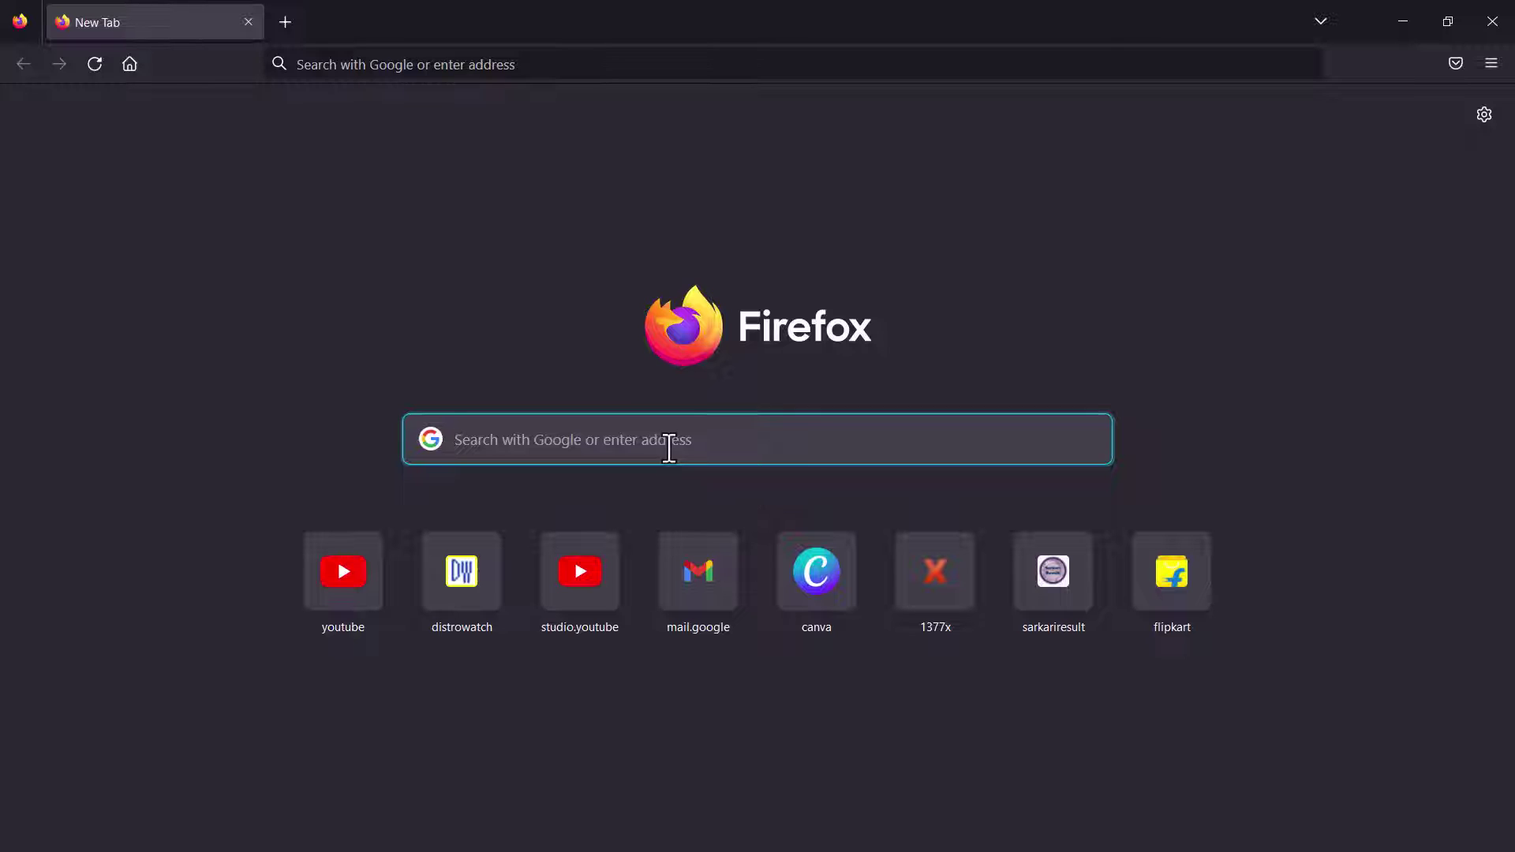
{"action": "type", "text": "urban vpn"}
{"action": "key", "text": "Return"}
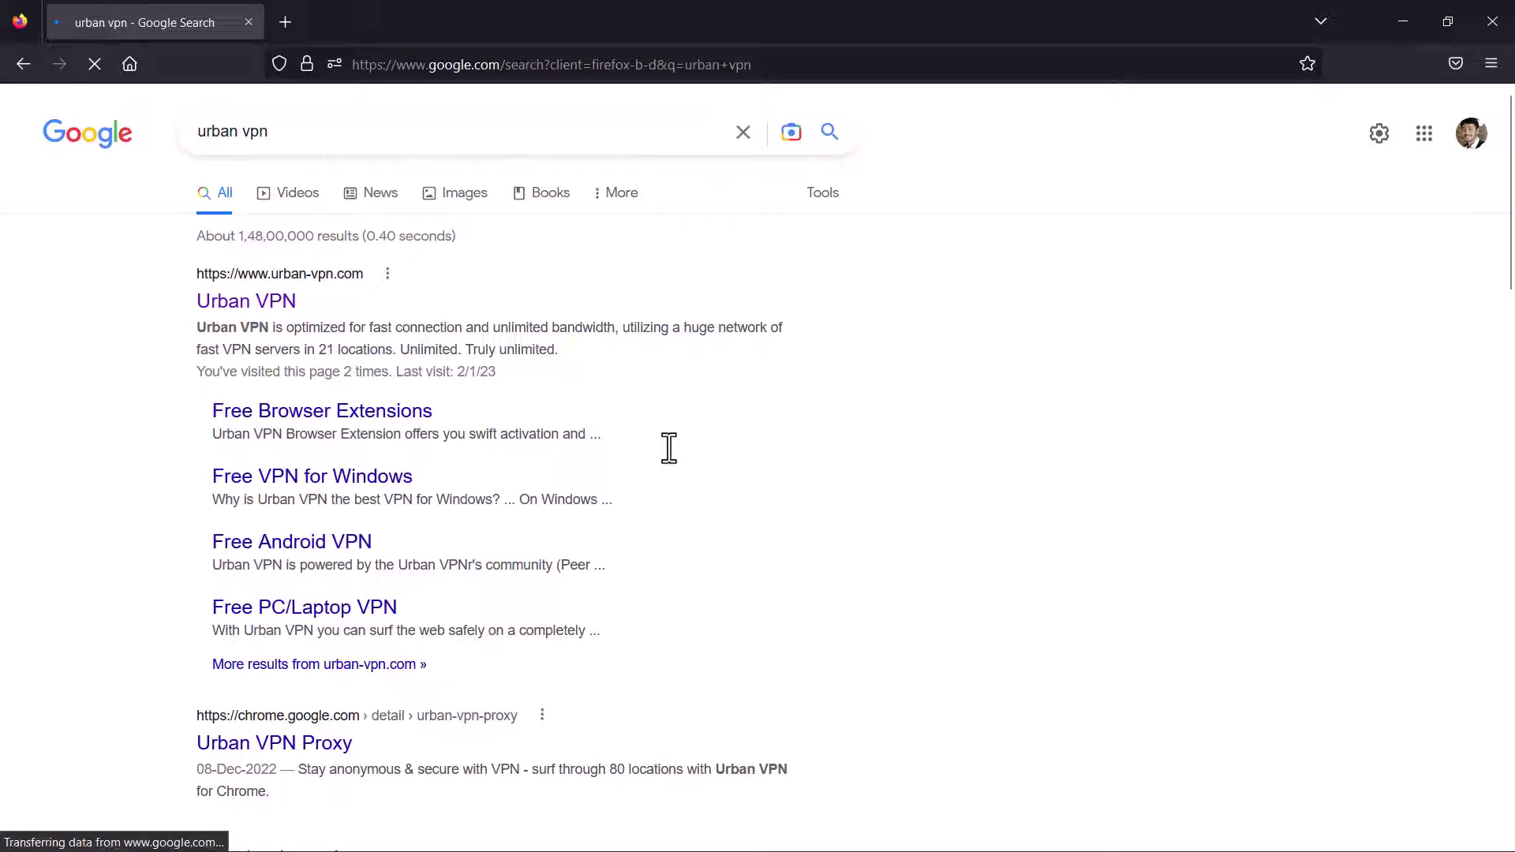
{"action": "left_click", "coordinate": [239, 317]}
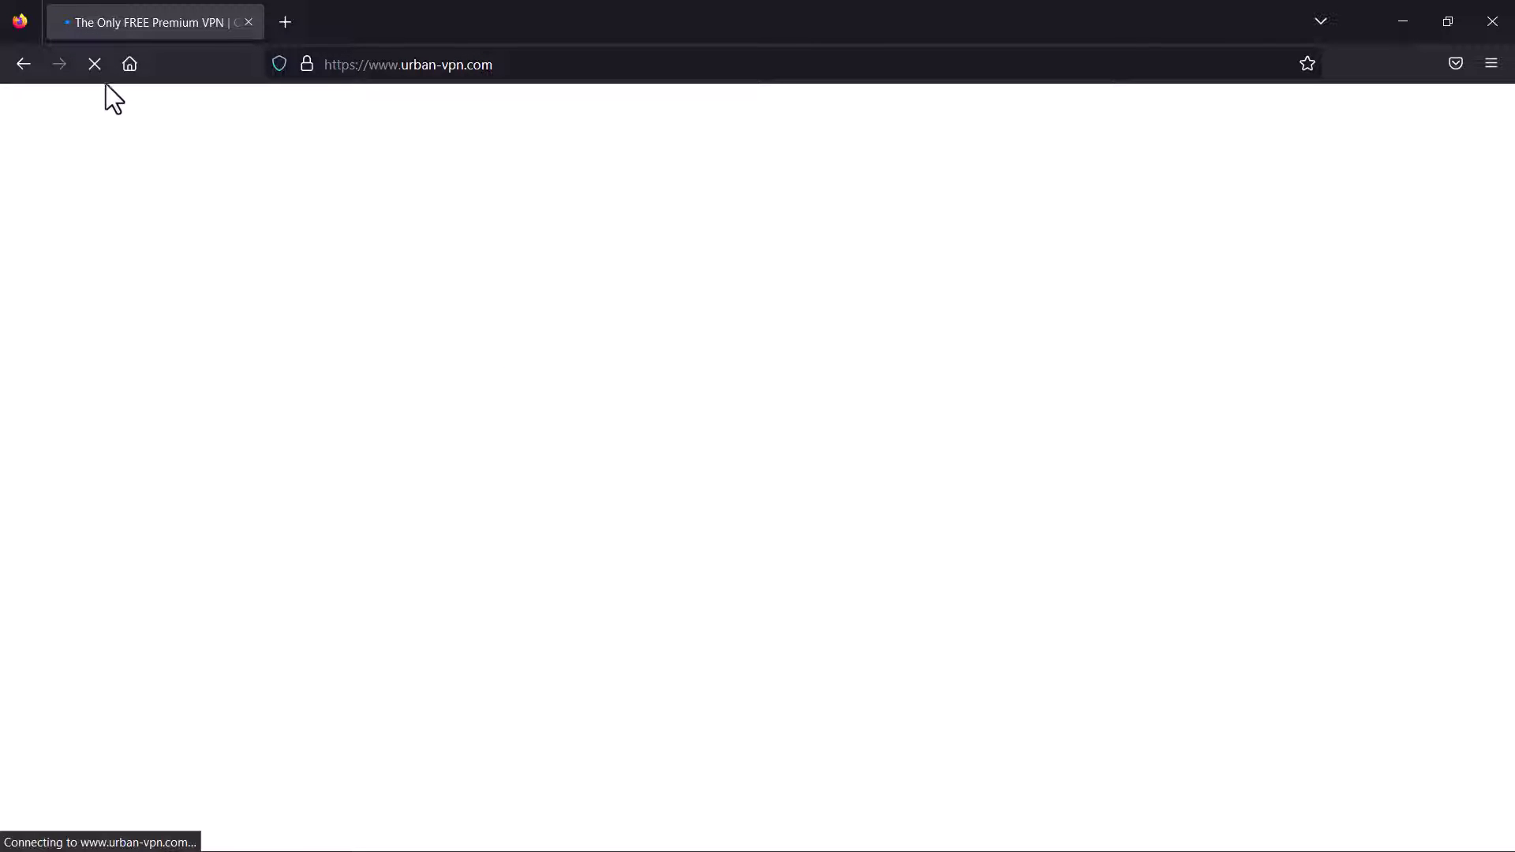
{"action": "left_click", "coordinate": [98, 64]}
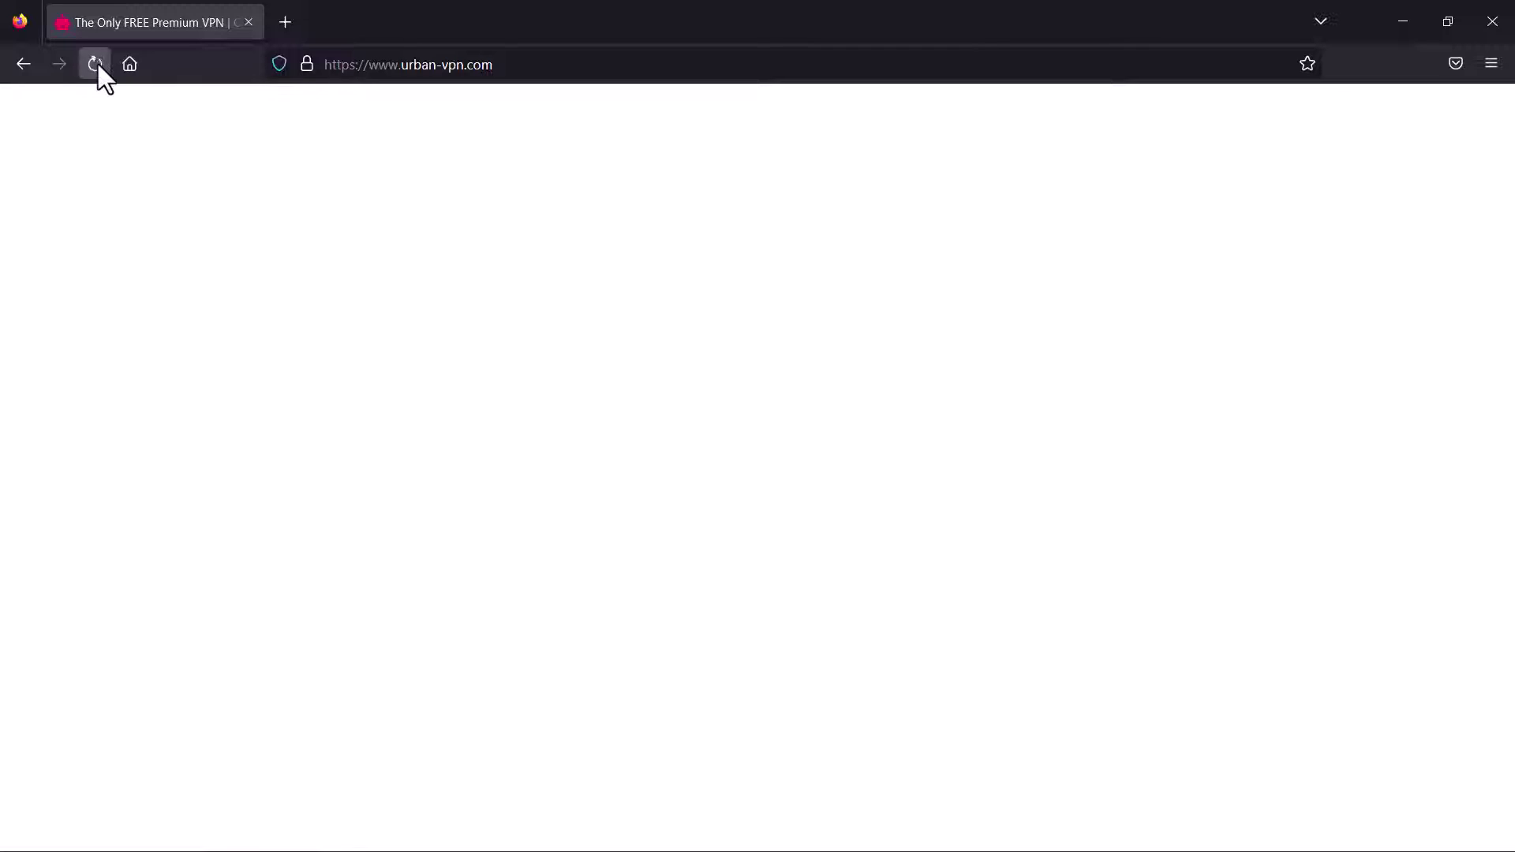
{"action": "left_click", "coordinate": [1405, 19]}
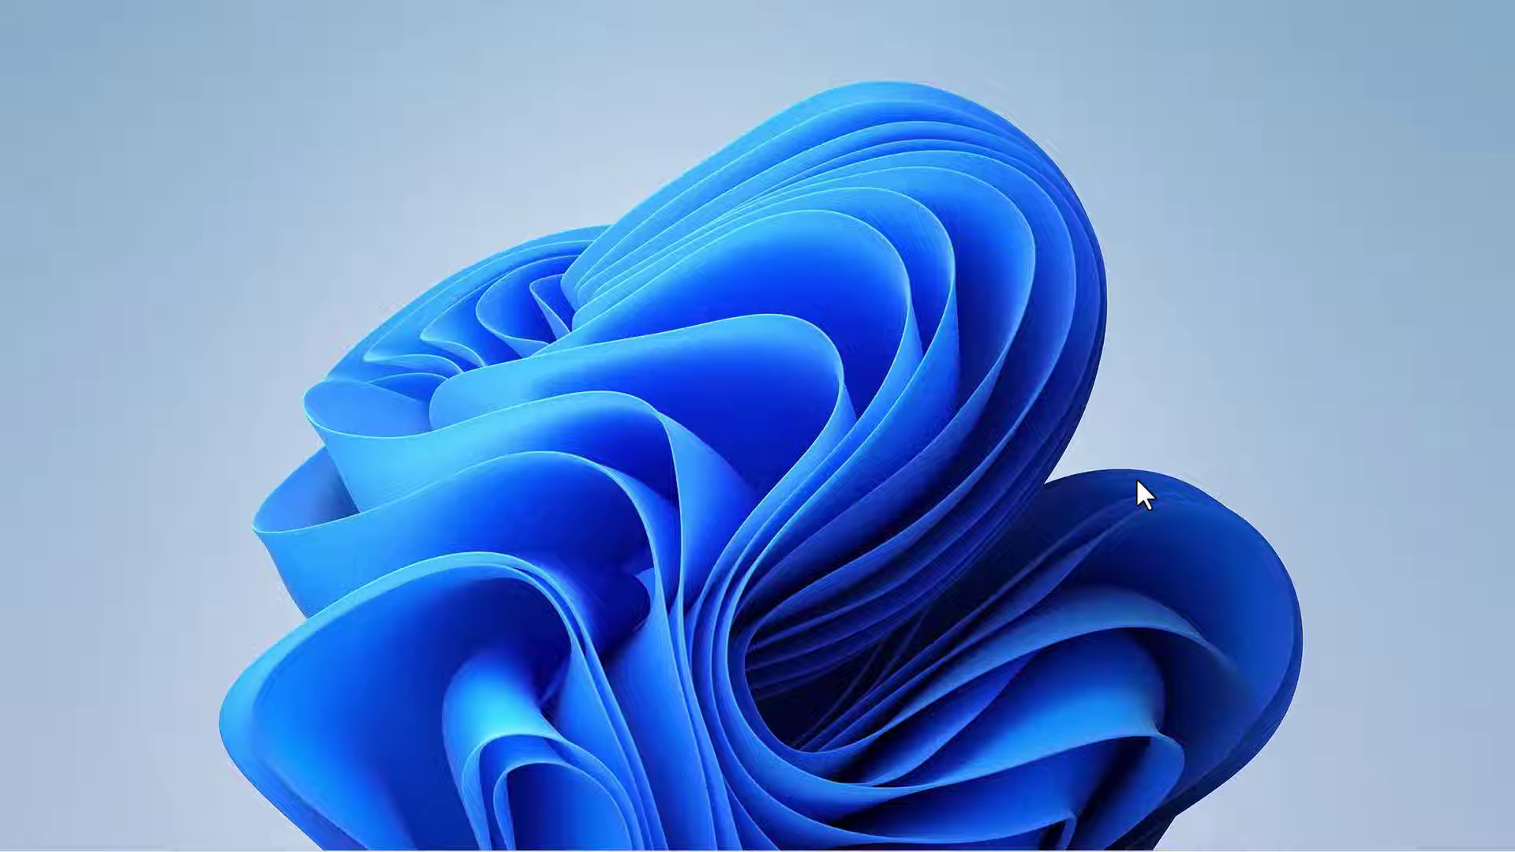
Launch Proton VPN, connect to the free Netherlands location, and close its window
{"action": "mouse_move", "coordinate": [1199, 851]}
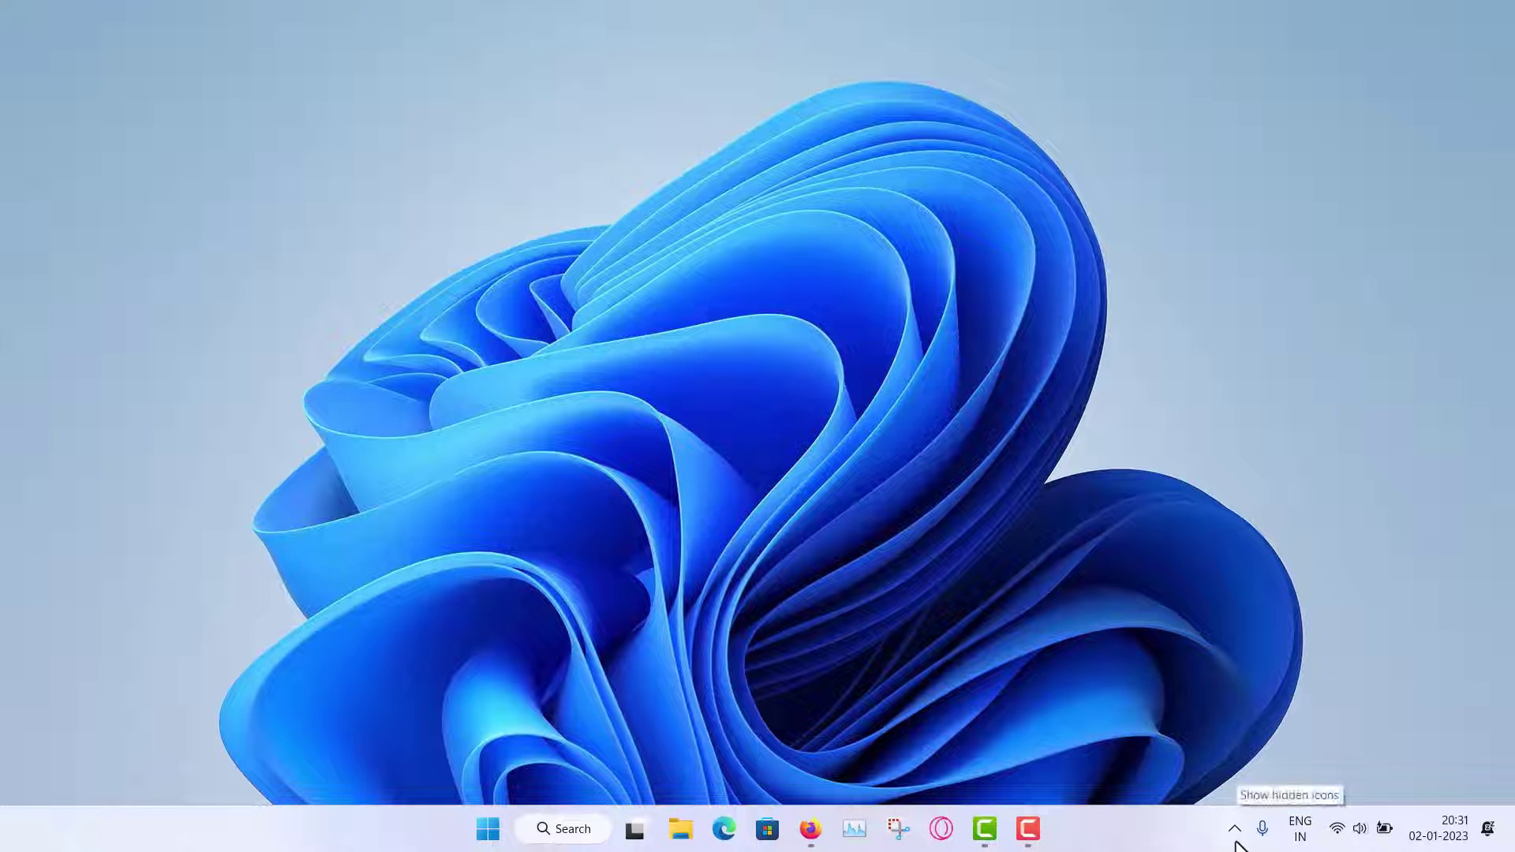
{"action": "left_click", "coordinate": [496, 832]}
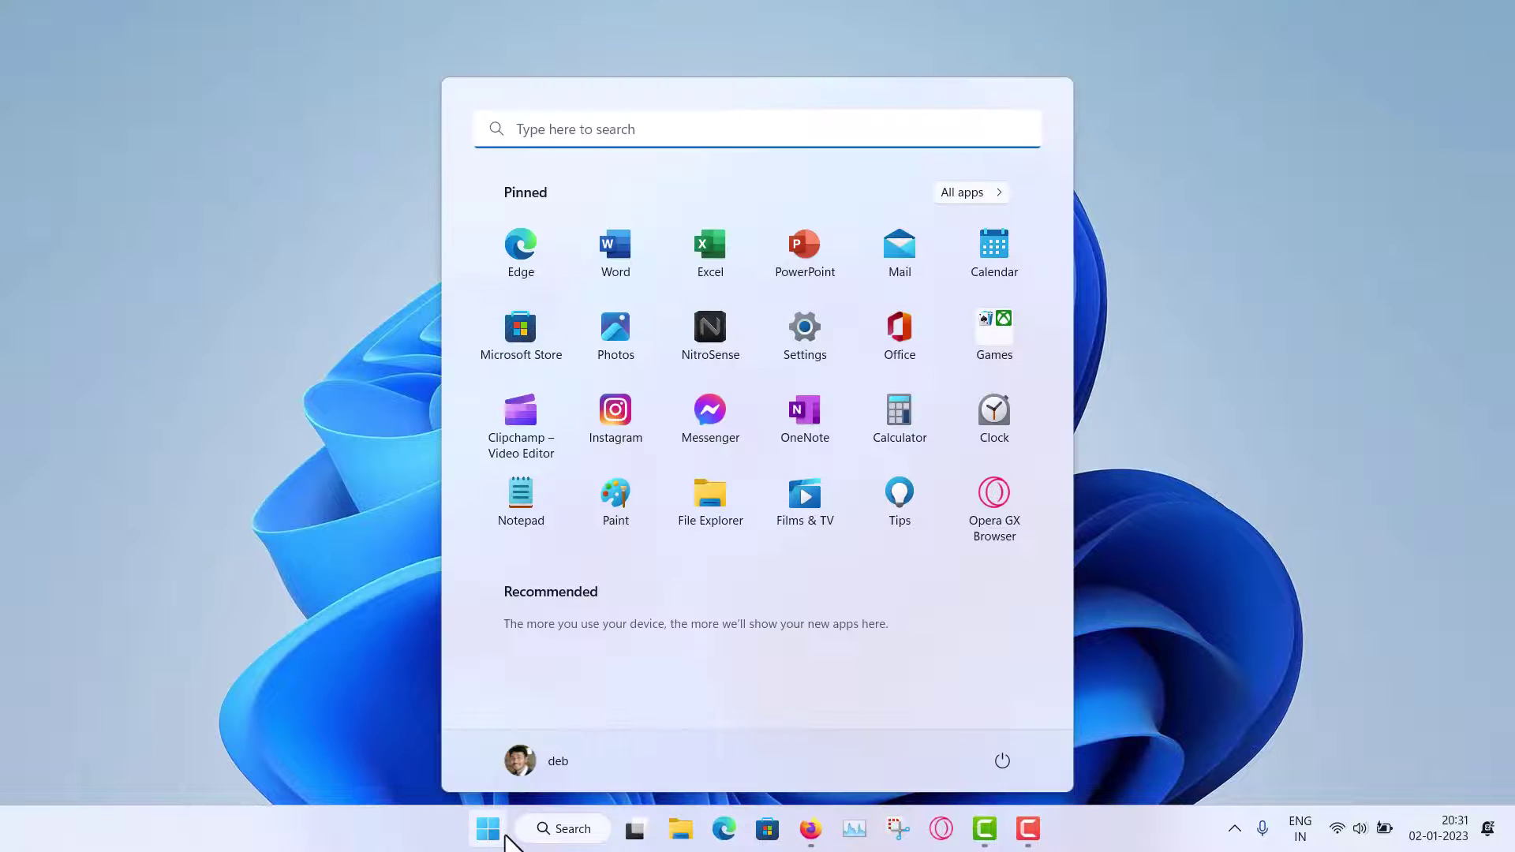
{"action": "type", "text": "prot"}
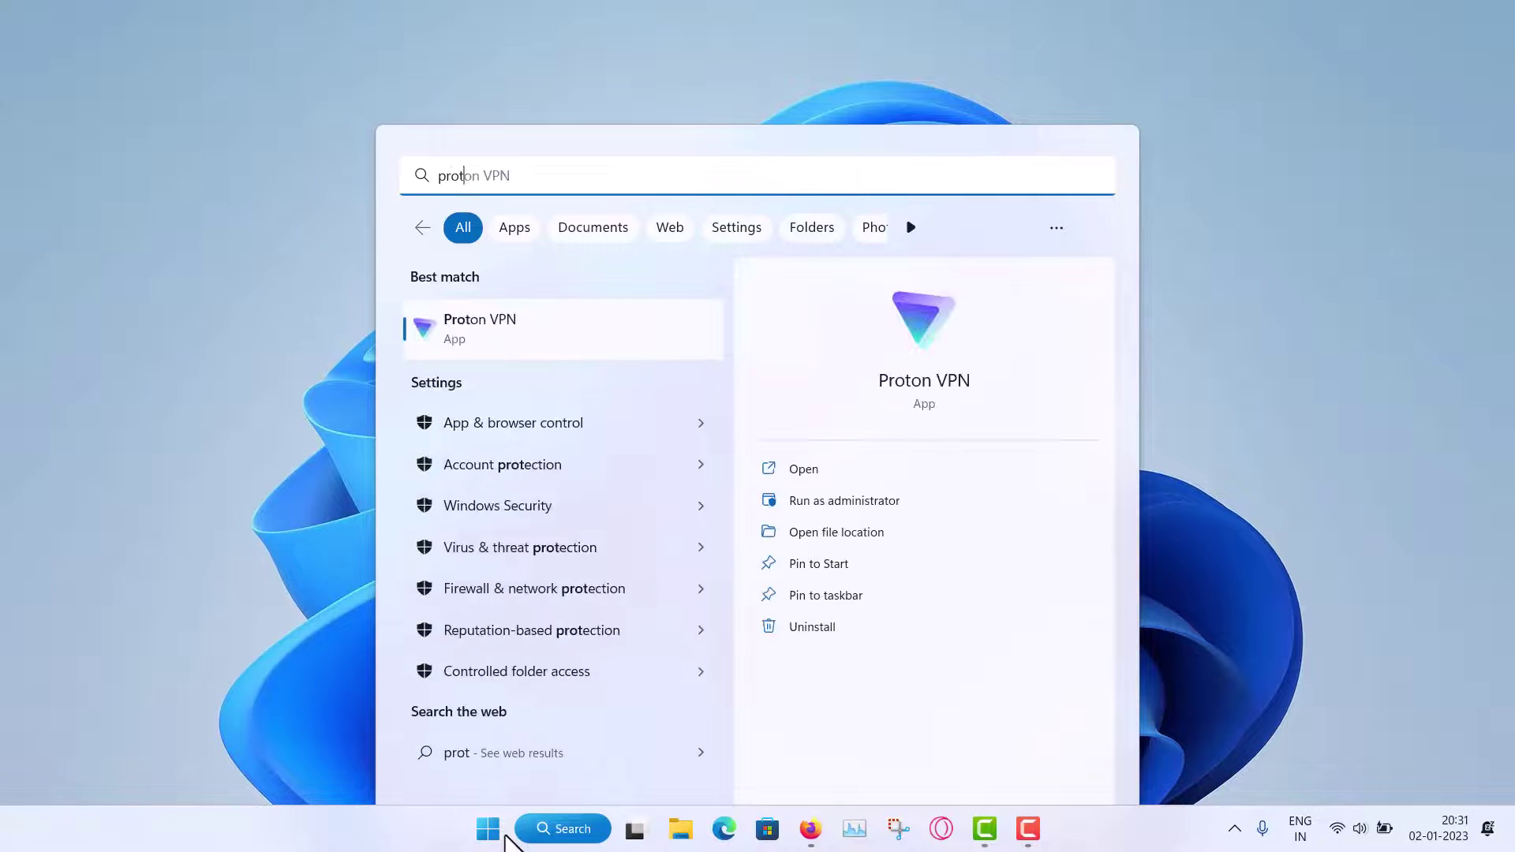
{"action": "left_click", "coordinate": [513, 348]}
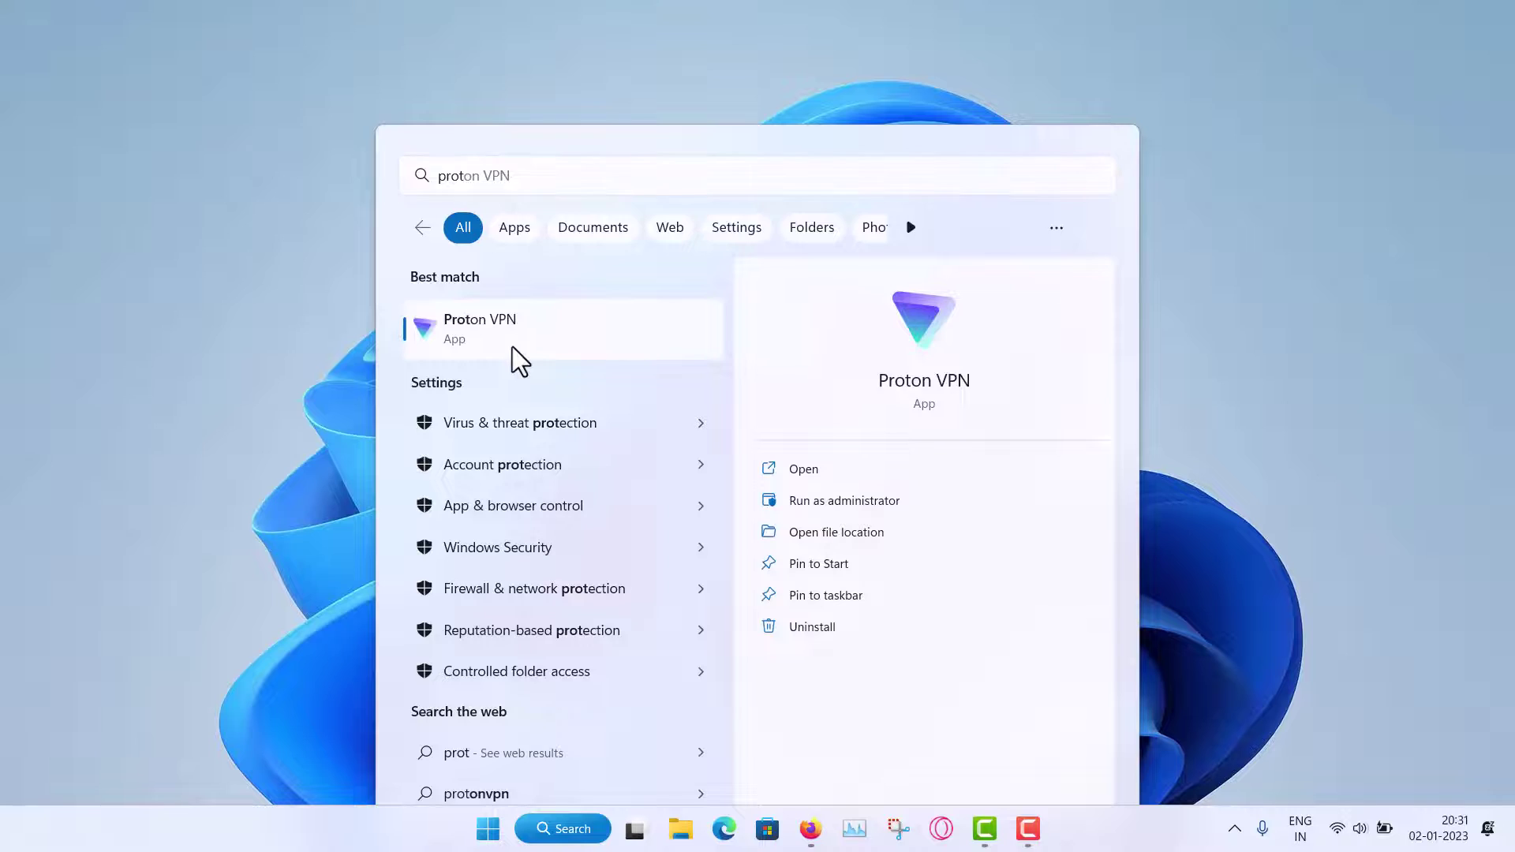
{"action": "mouse_move", "coordinate": [262, 660]}
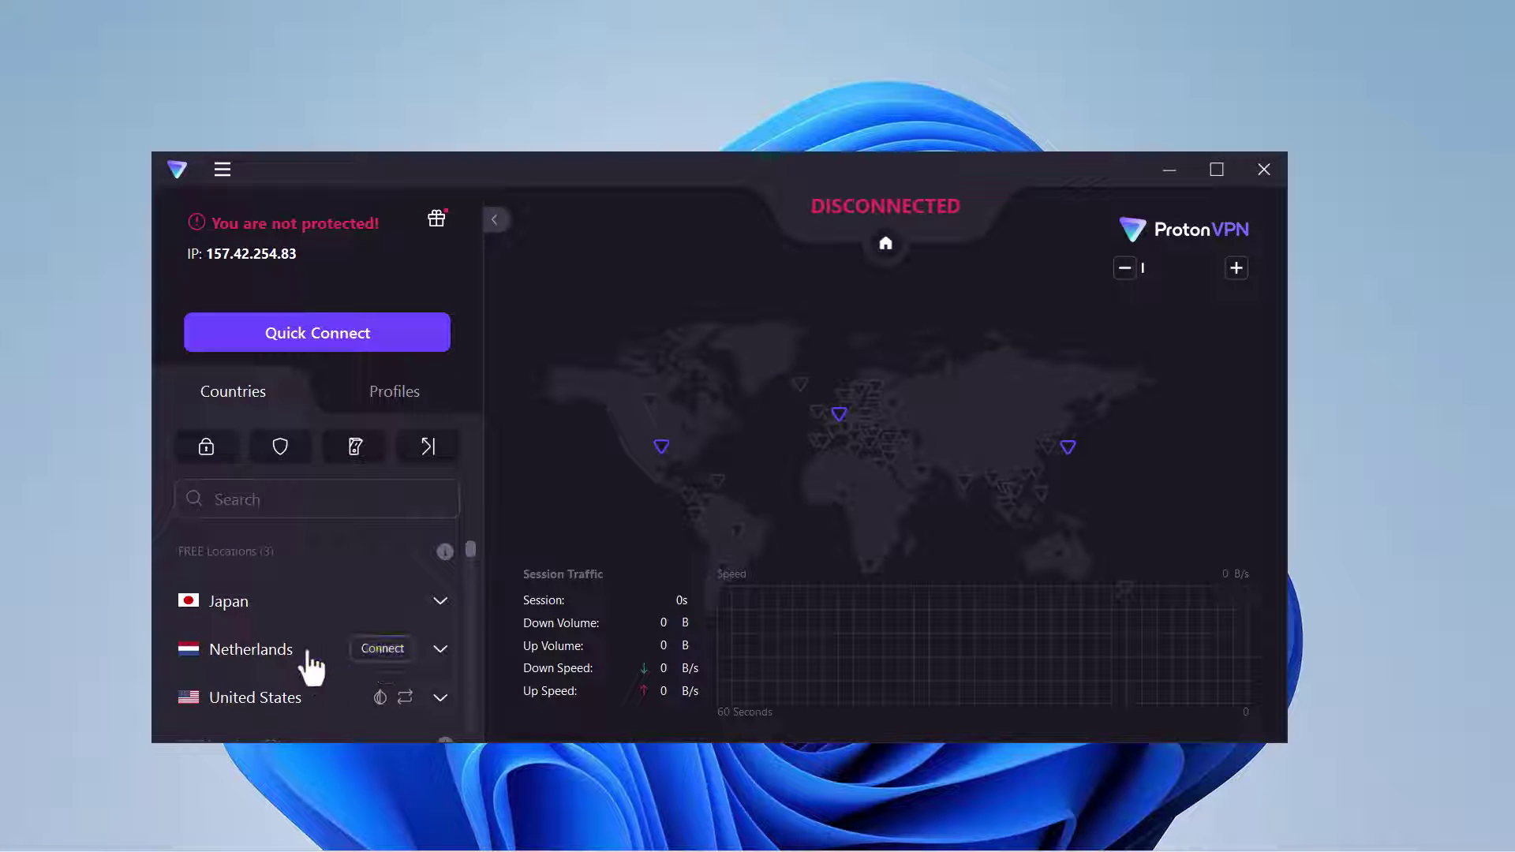
{"action": "left_click", "coordinate": [385, 655]}
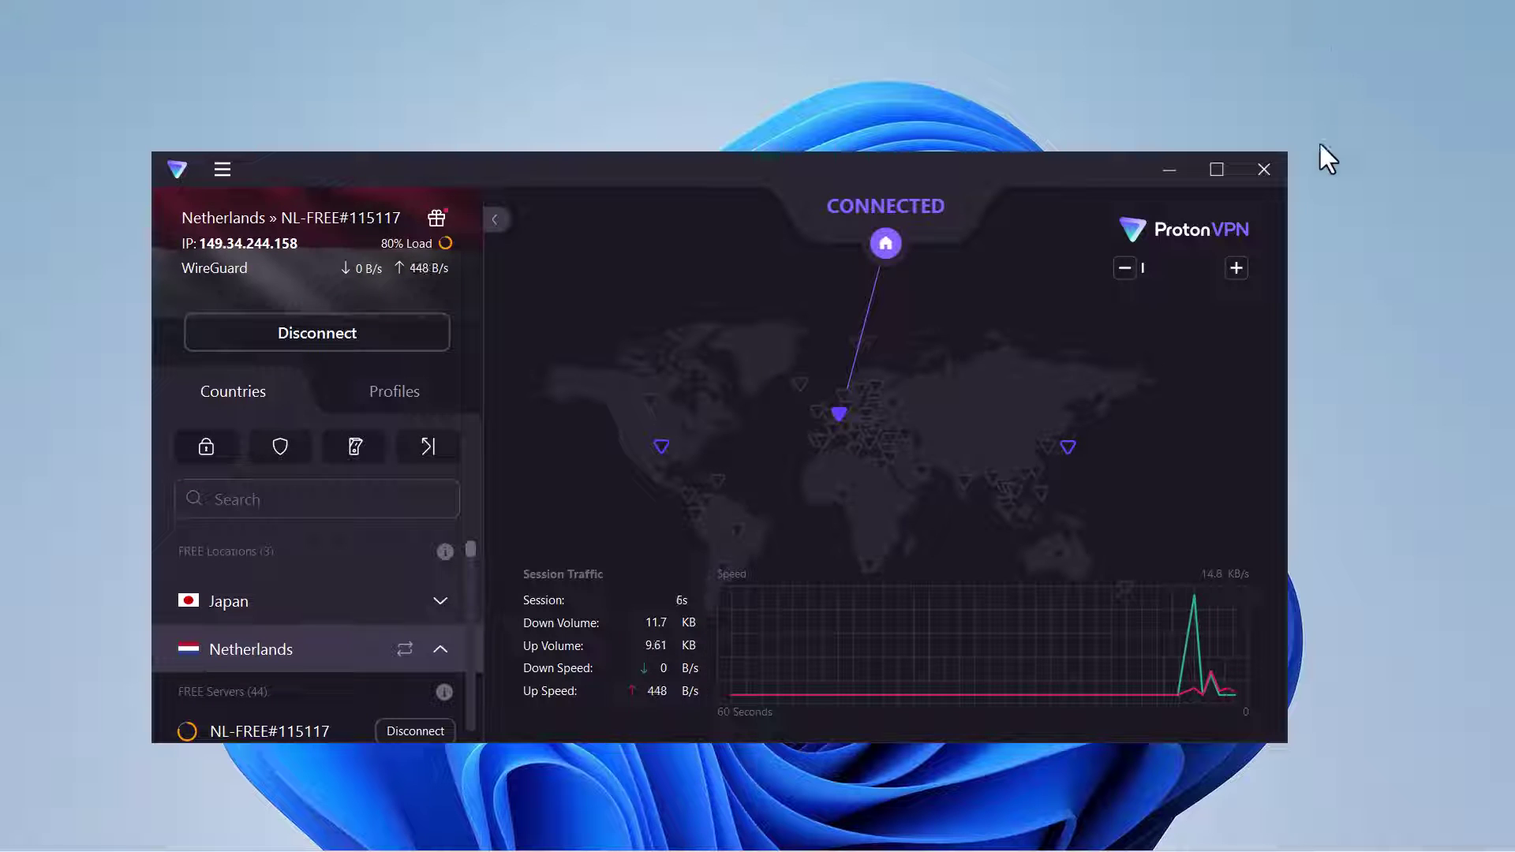
{"action": "left_click", "coordinate": [1264, 172]}
{"action": "mouse_move", "coordinate": [987, 839]}
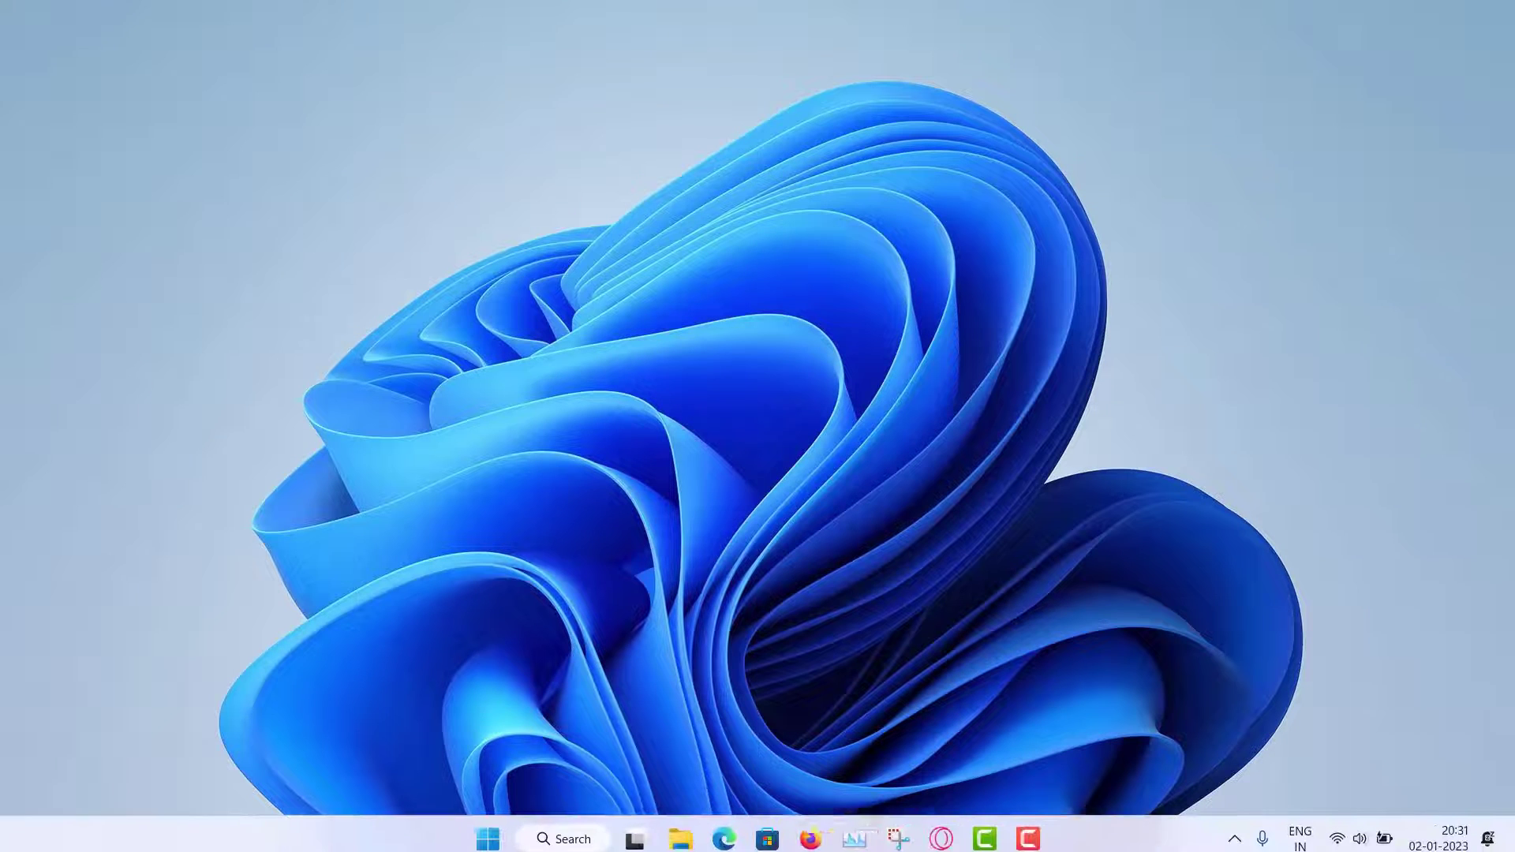
Switch back to Firefox and reload the urban-vpn.com homepage
{"action": "left_click", "coordinate": [810, 829]}
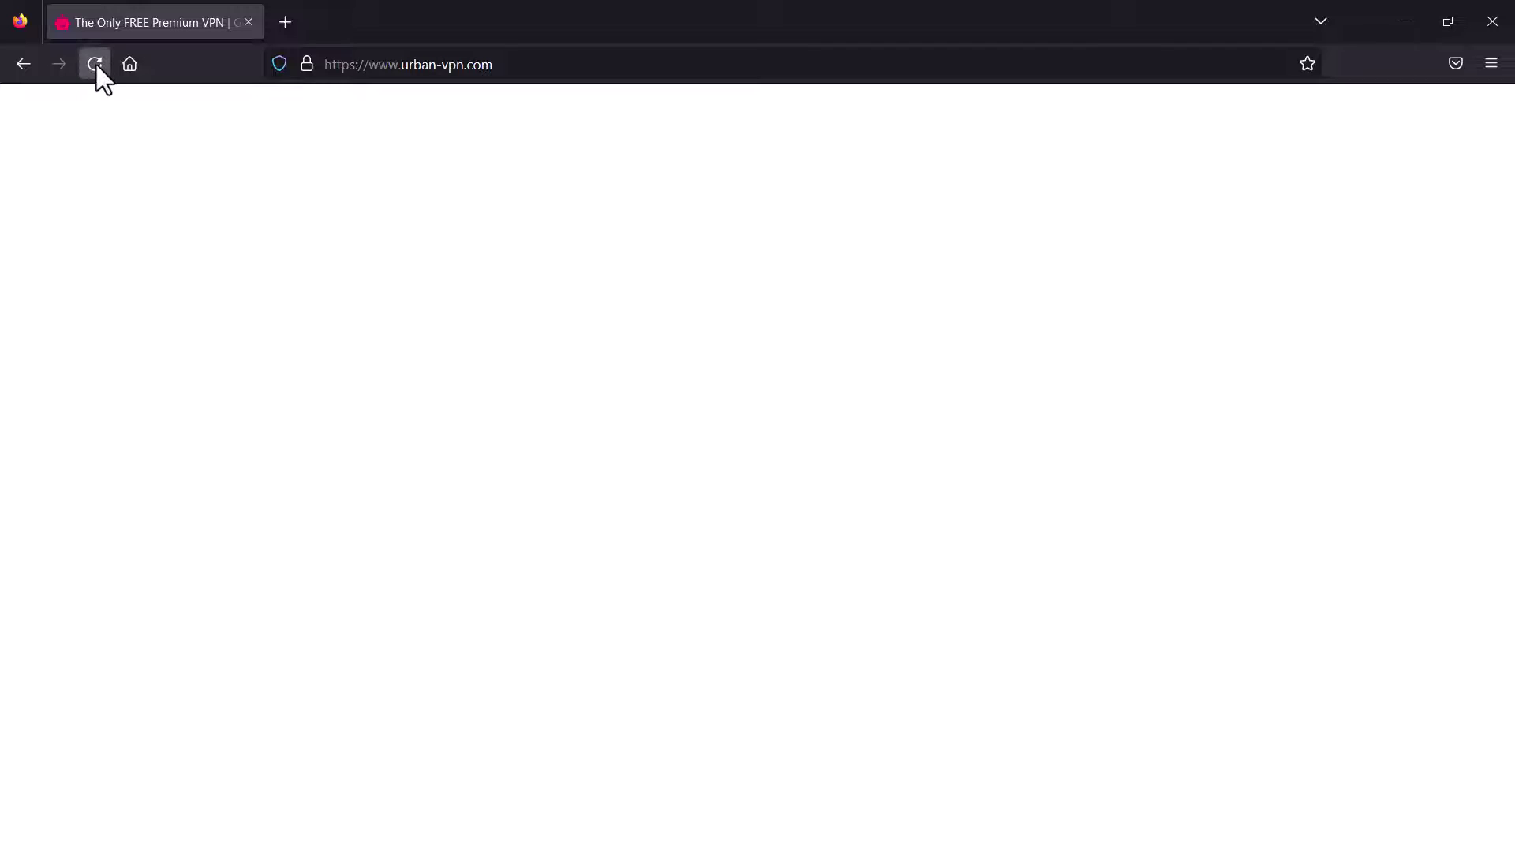
{"action": "left_click", "coordinate": [95, 65]}
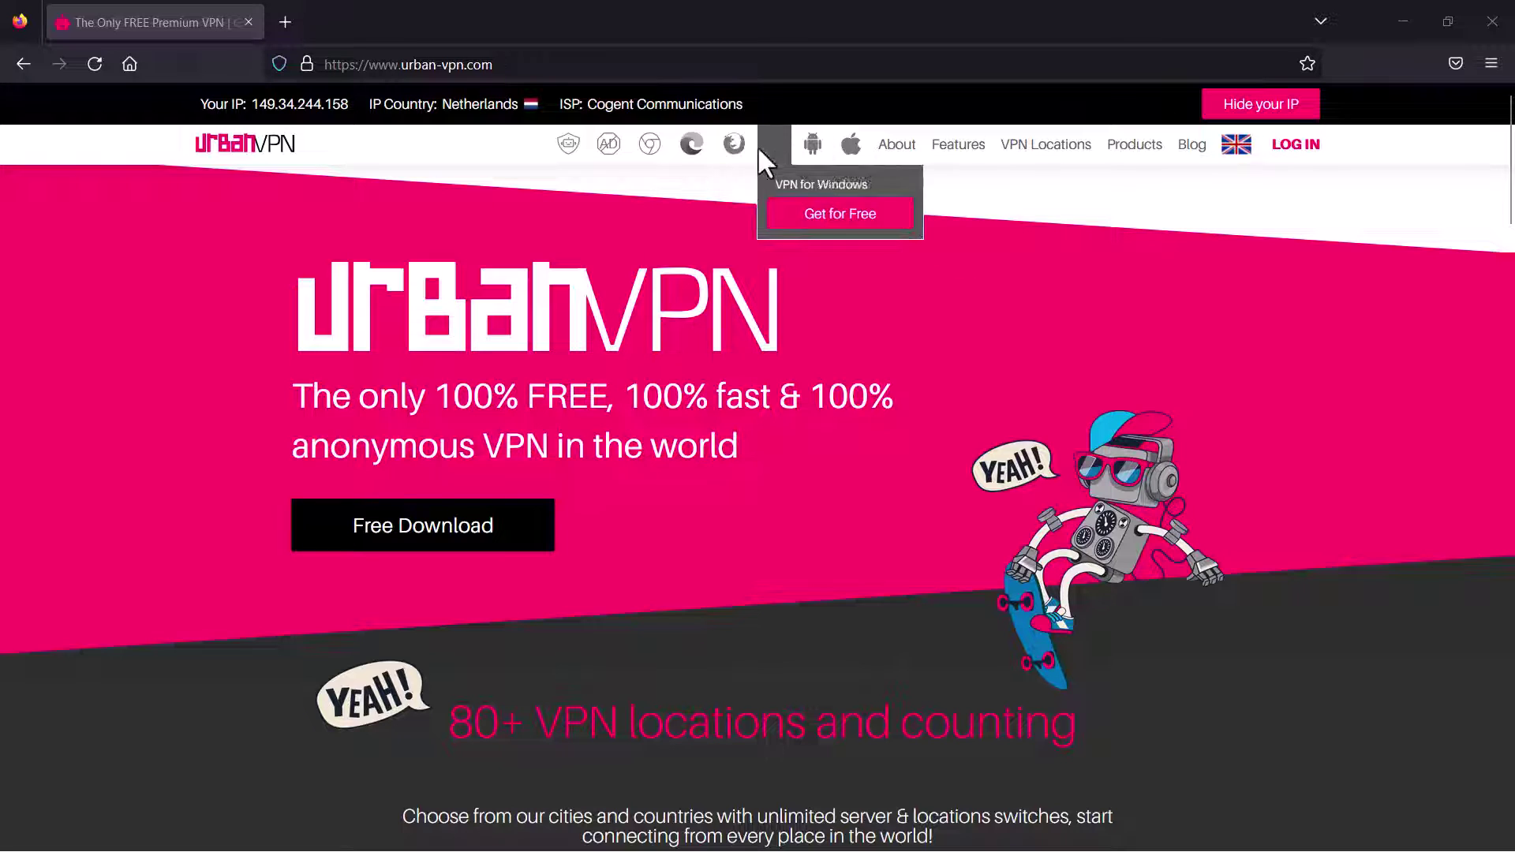
{"action": "mouse_move", "coordinate": [650, 160]}
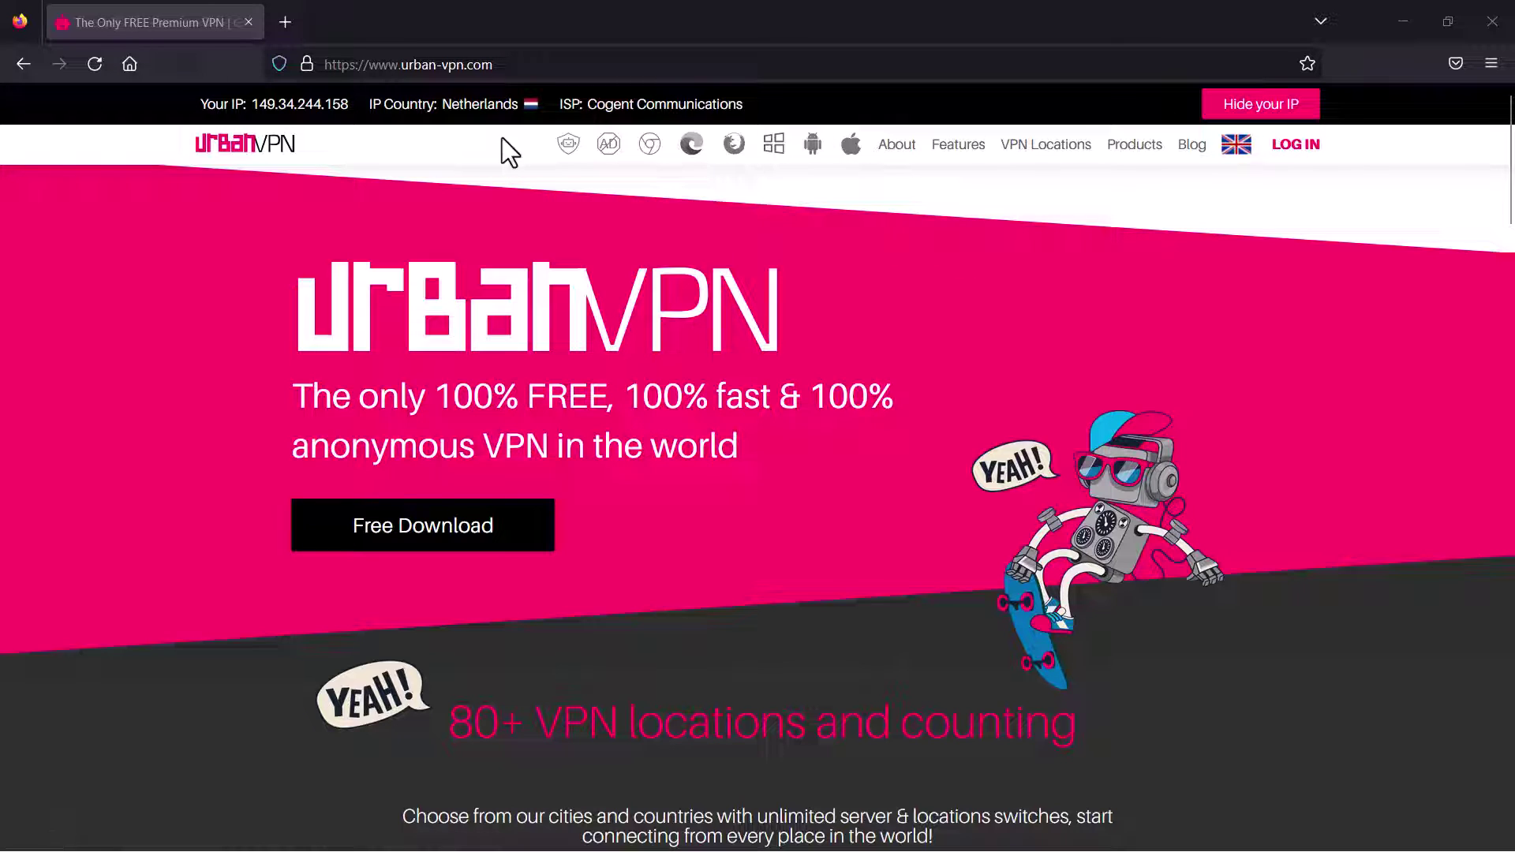
{"action": "mouse_move", "coordinate": [580, 157]}
{"action": "mouse_move", "coordinate": [1137, 158]}
Start the free Urban VPN download from the homepage, and cancel the running download
{"action": "left_click", "coordinate": [447, 527]}
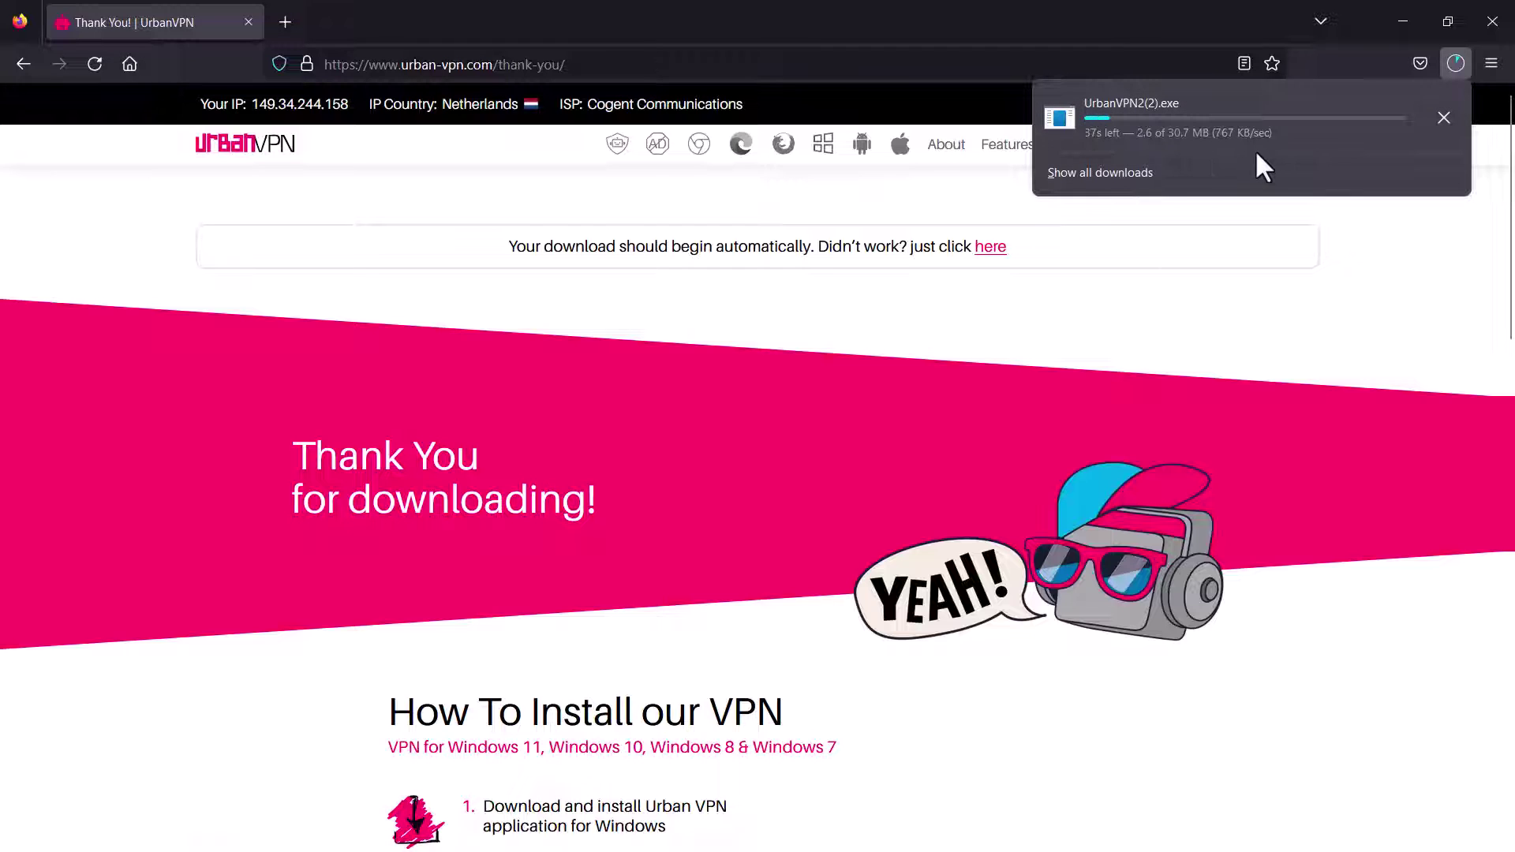
{"action": "left_click", "coordinate": [1444, 118]}
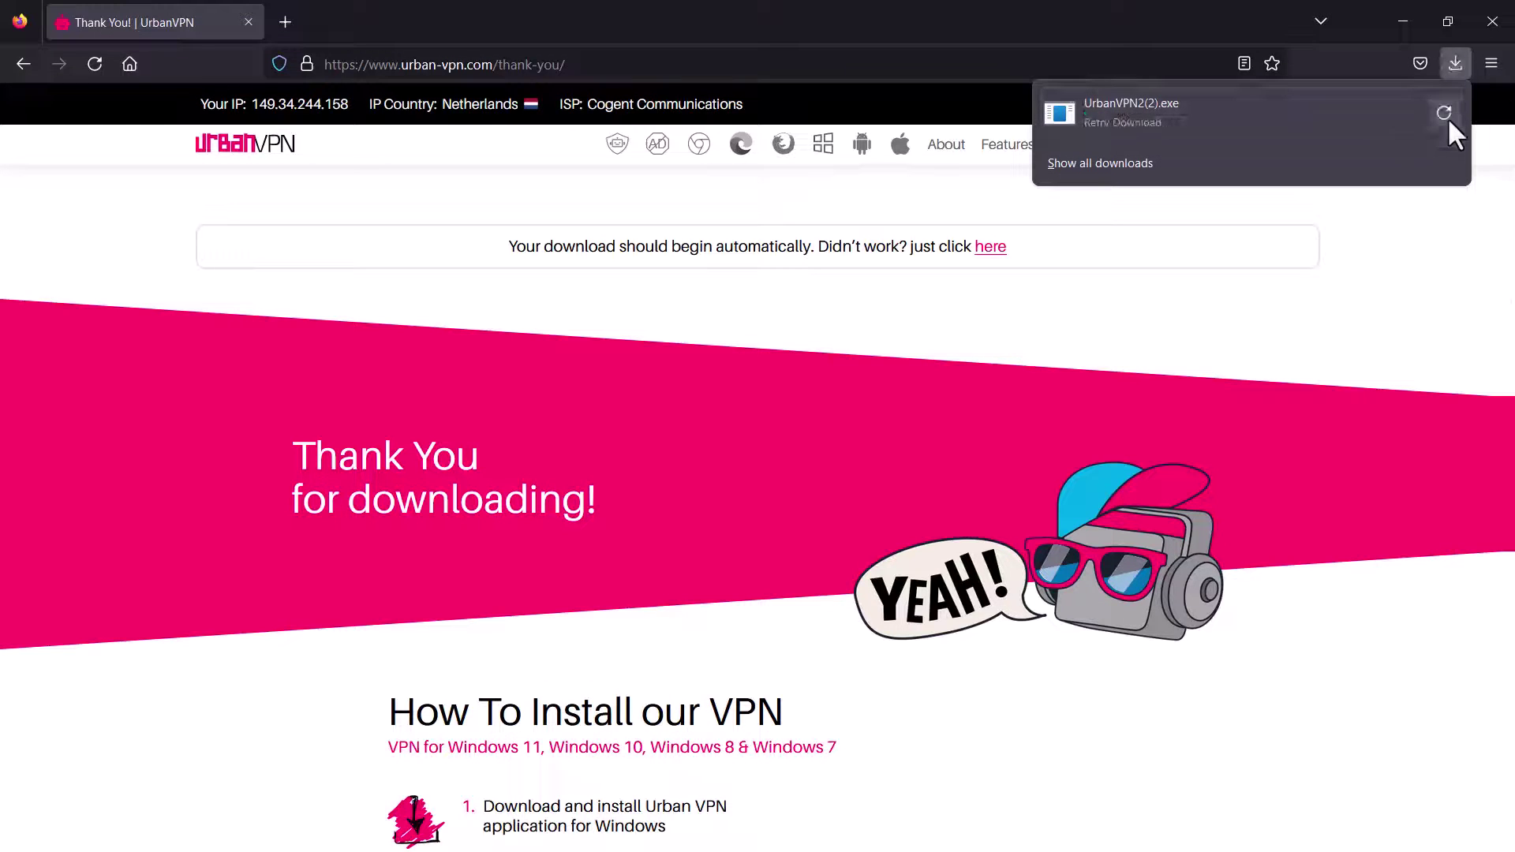
{"action": "left_click", "coordinate": [1393, 320]}
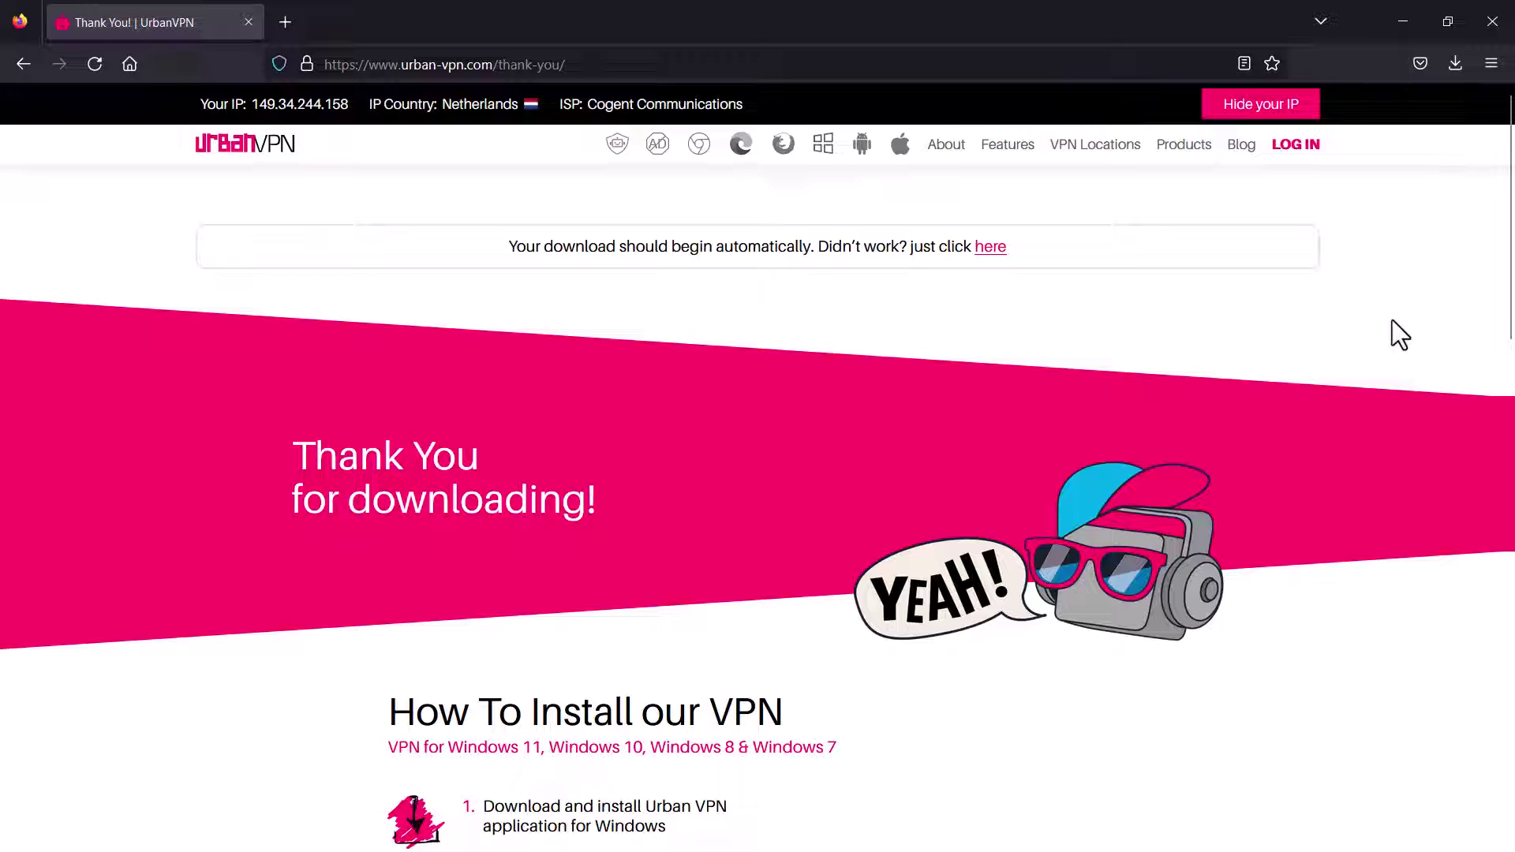
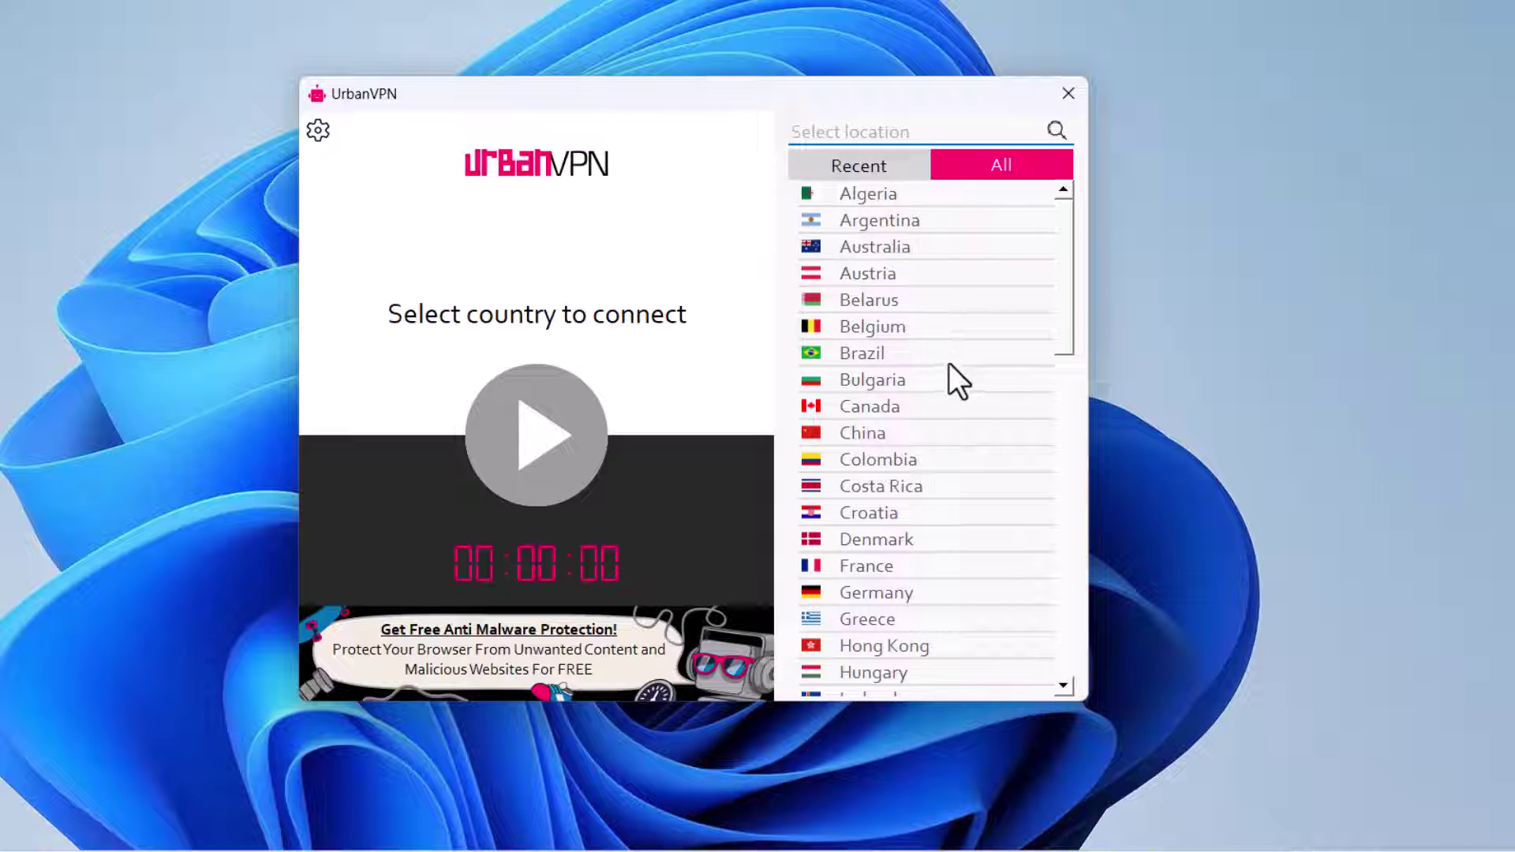
Try to connect to Brazil in the UrbanVPN desktop app, and close its window
{"action": "left_click", "coordinate": [898, 344]}
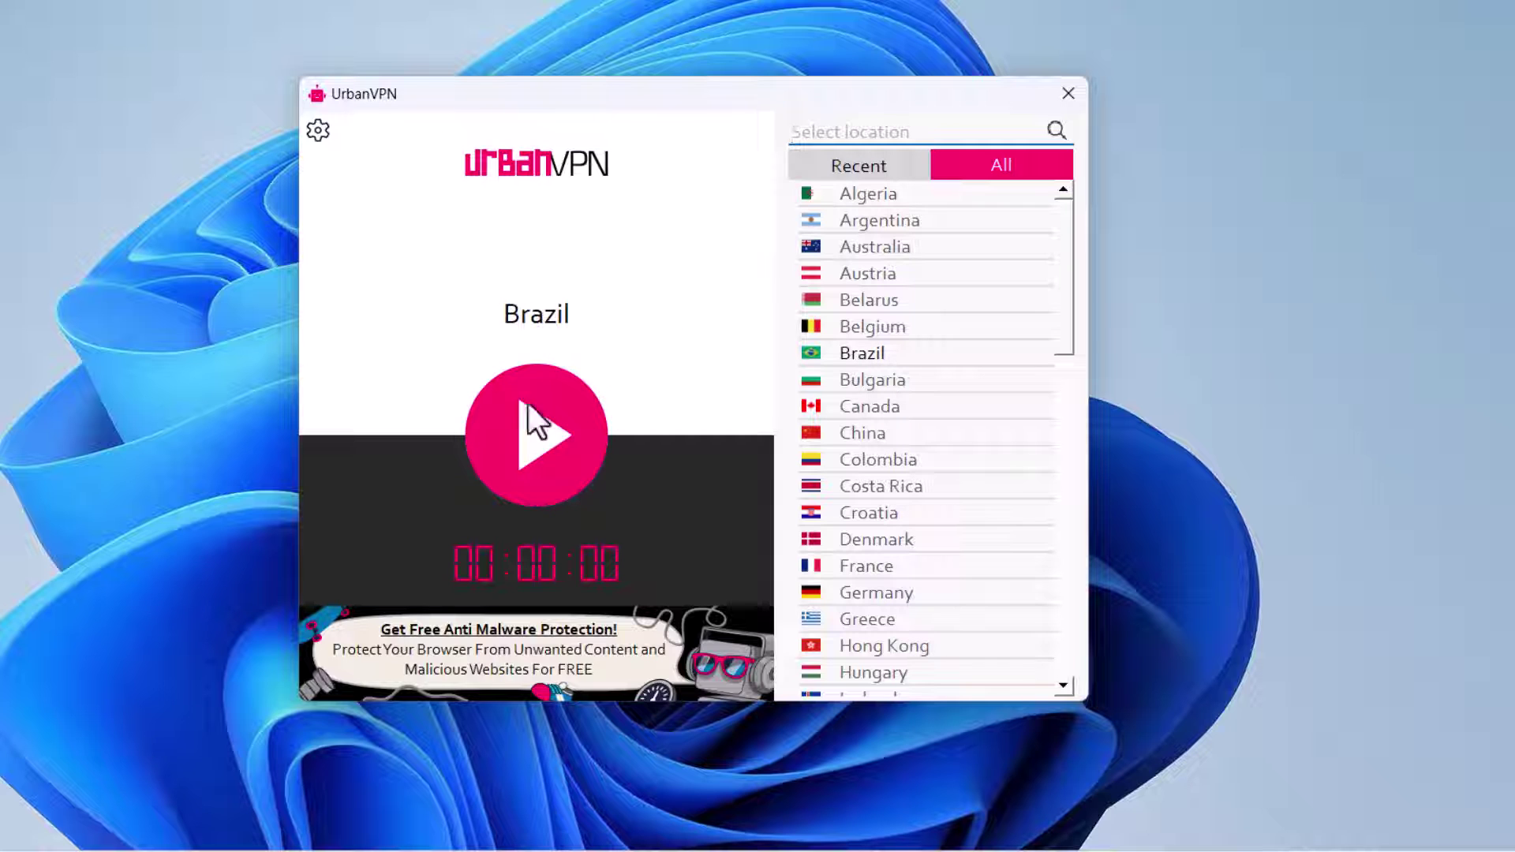
{"action": "left_click", "coordinate": [534, 455]}
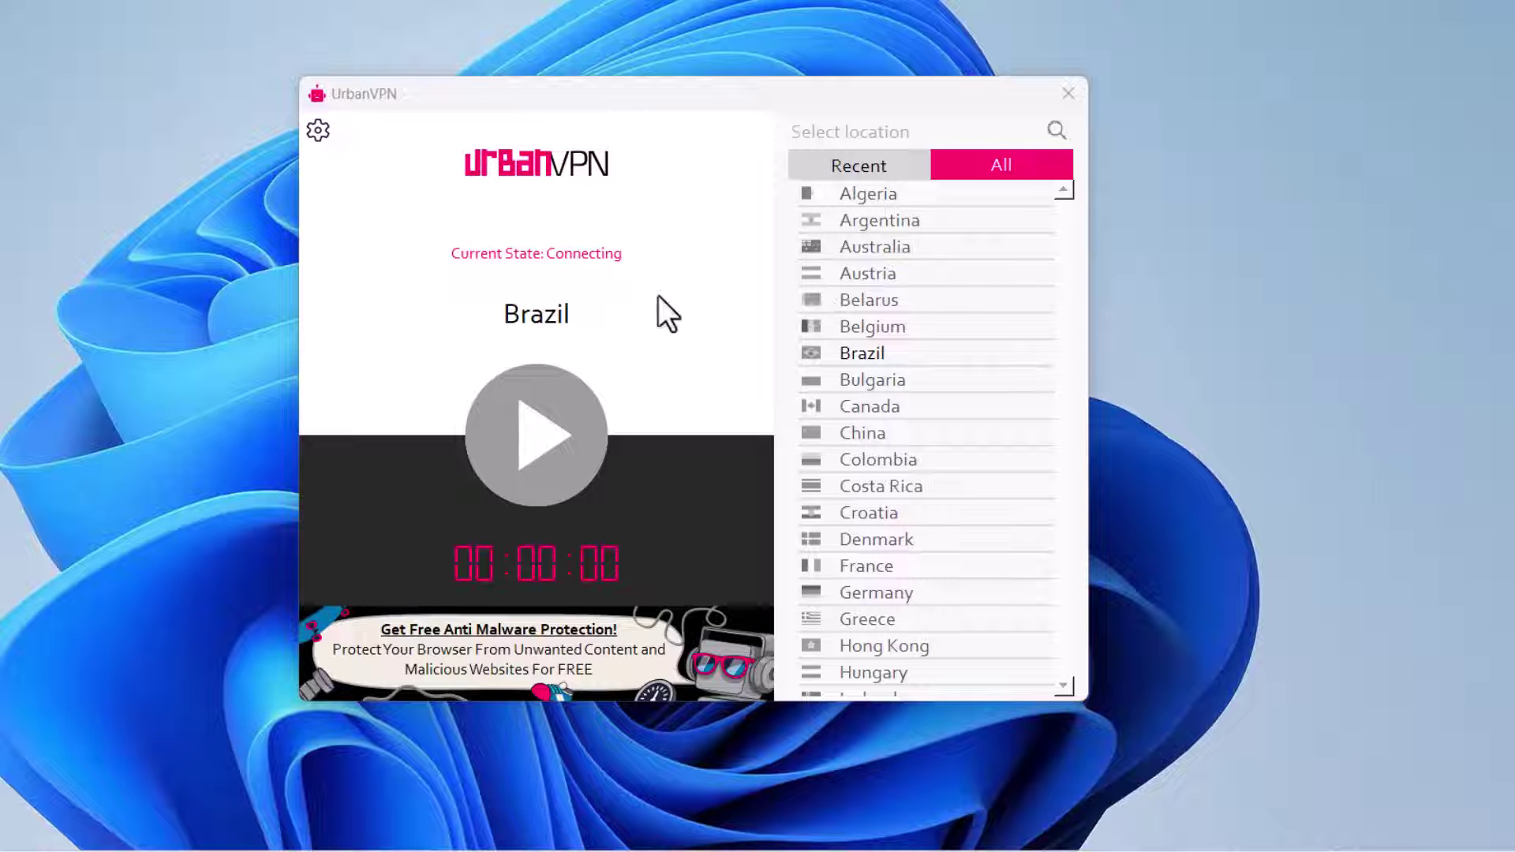
{"action": "left_click", "coordinate": [1067, 94]}
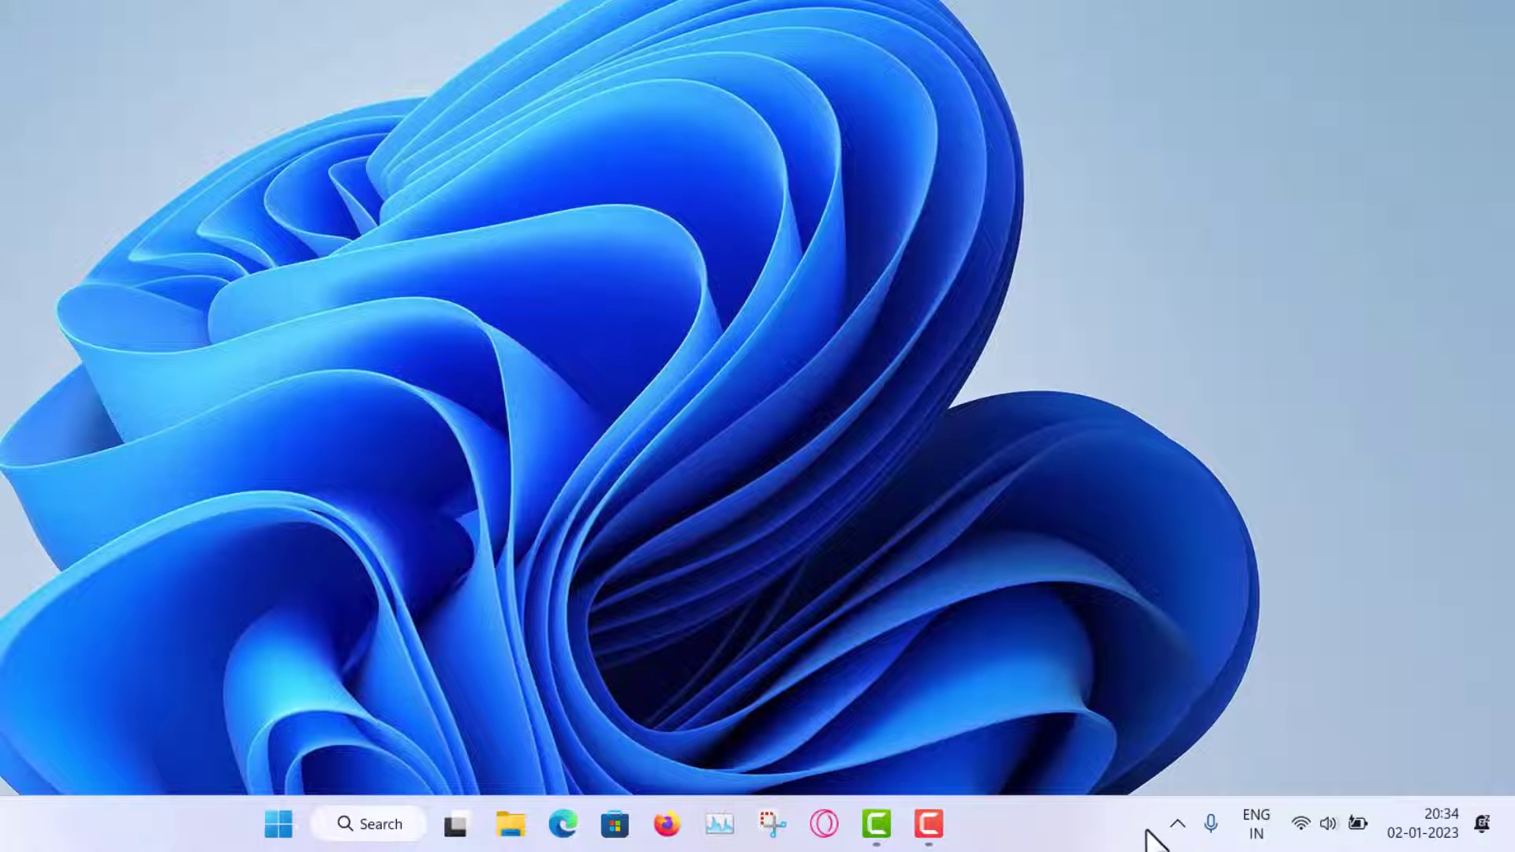
Quit the UrbanVPN app running in the background, agreeing to close its active connections
{"action": "left_click", "coordinate": [1173, 817]}
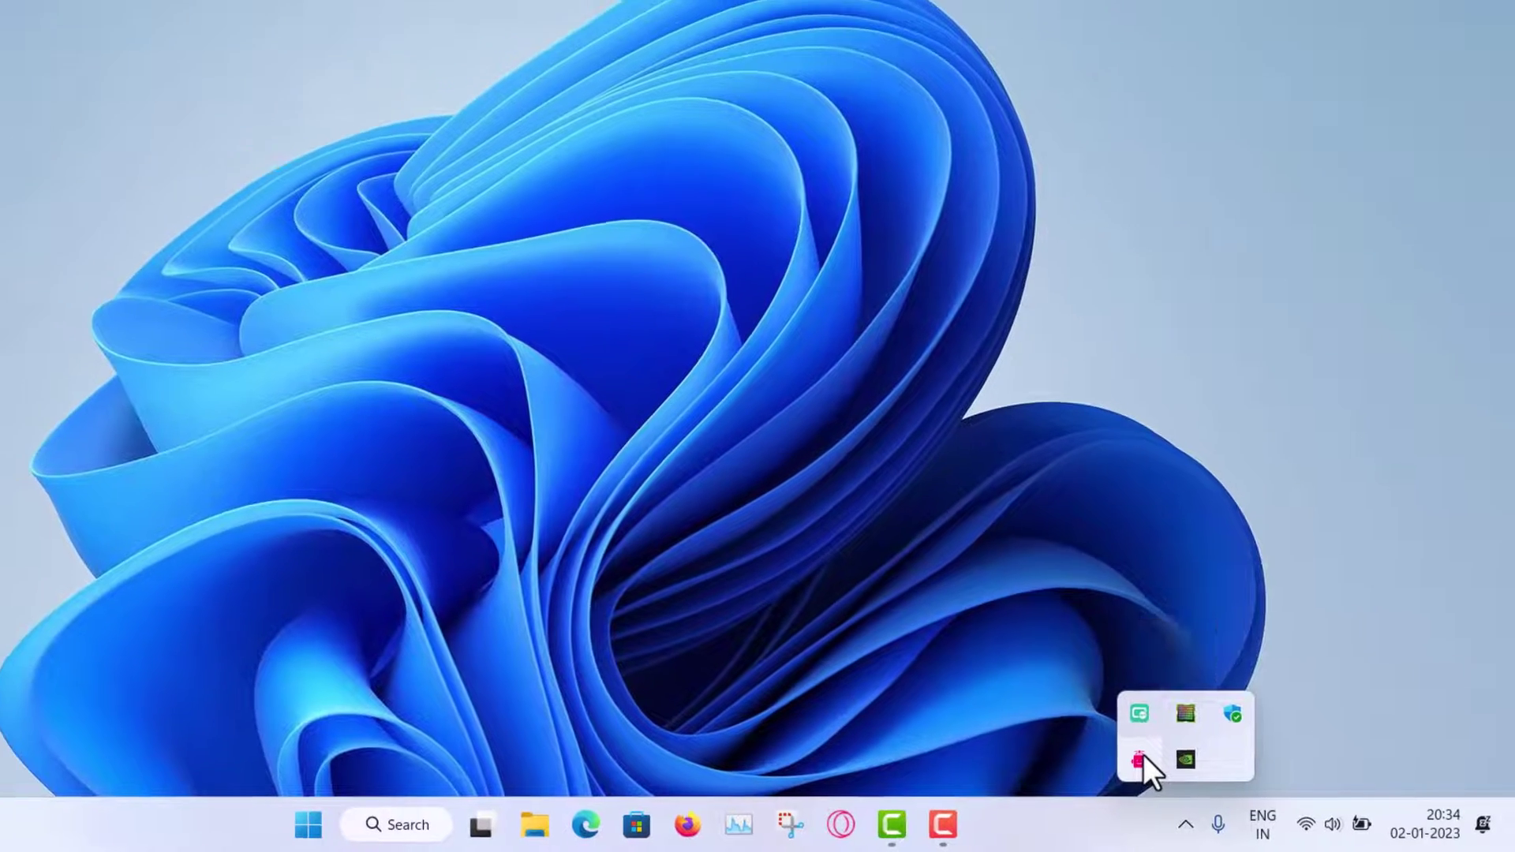
{"action": "right_click", "coordinate": [1131, 758]}
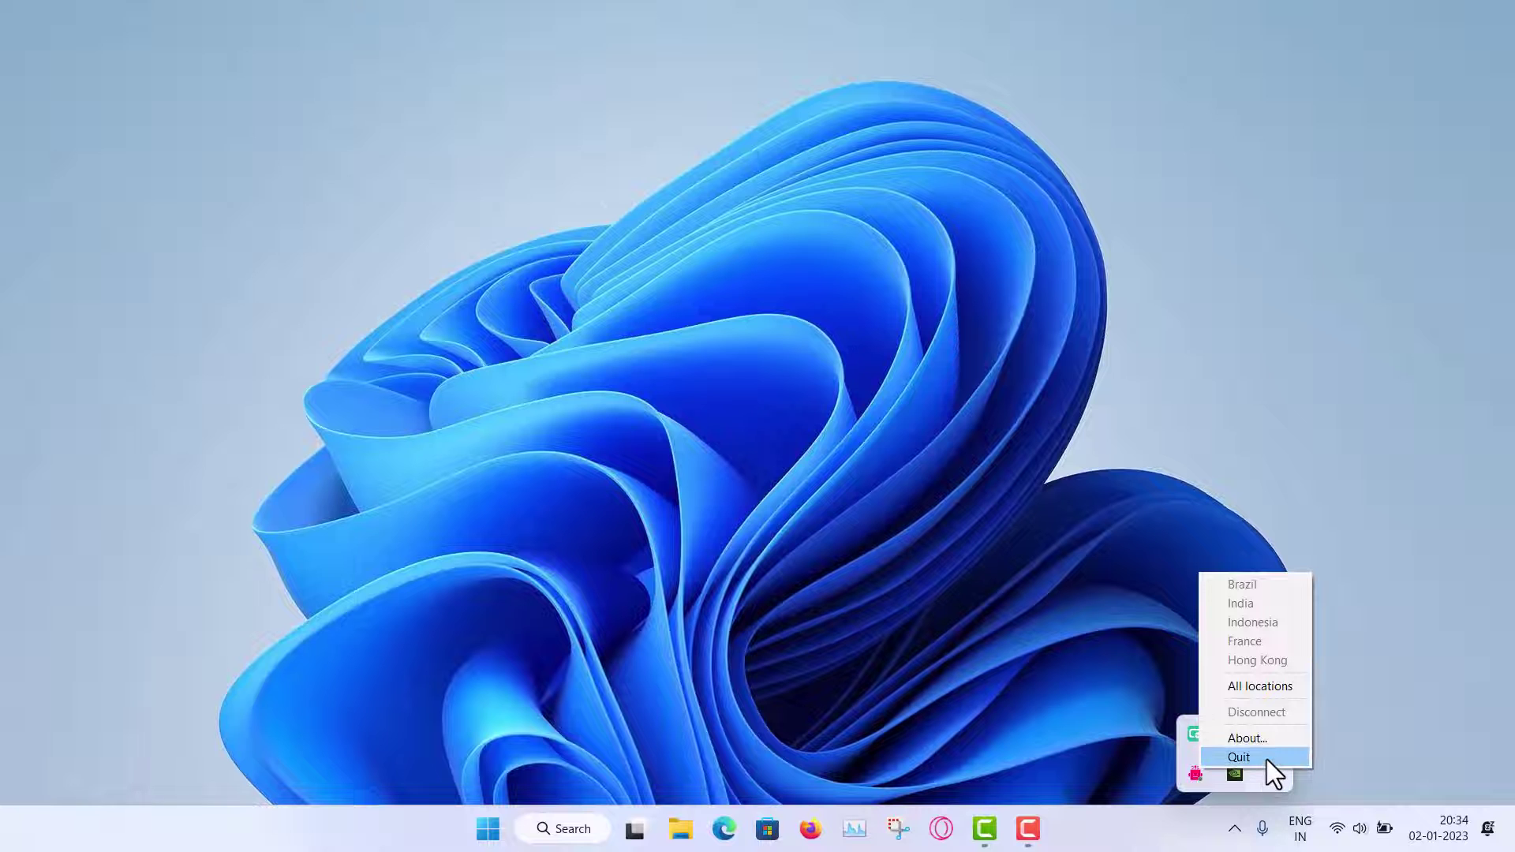
{"action": "left_click", "coordinate": [1267, 758]}
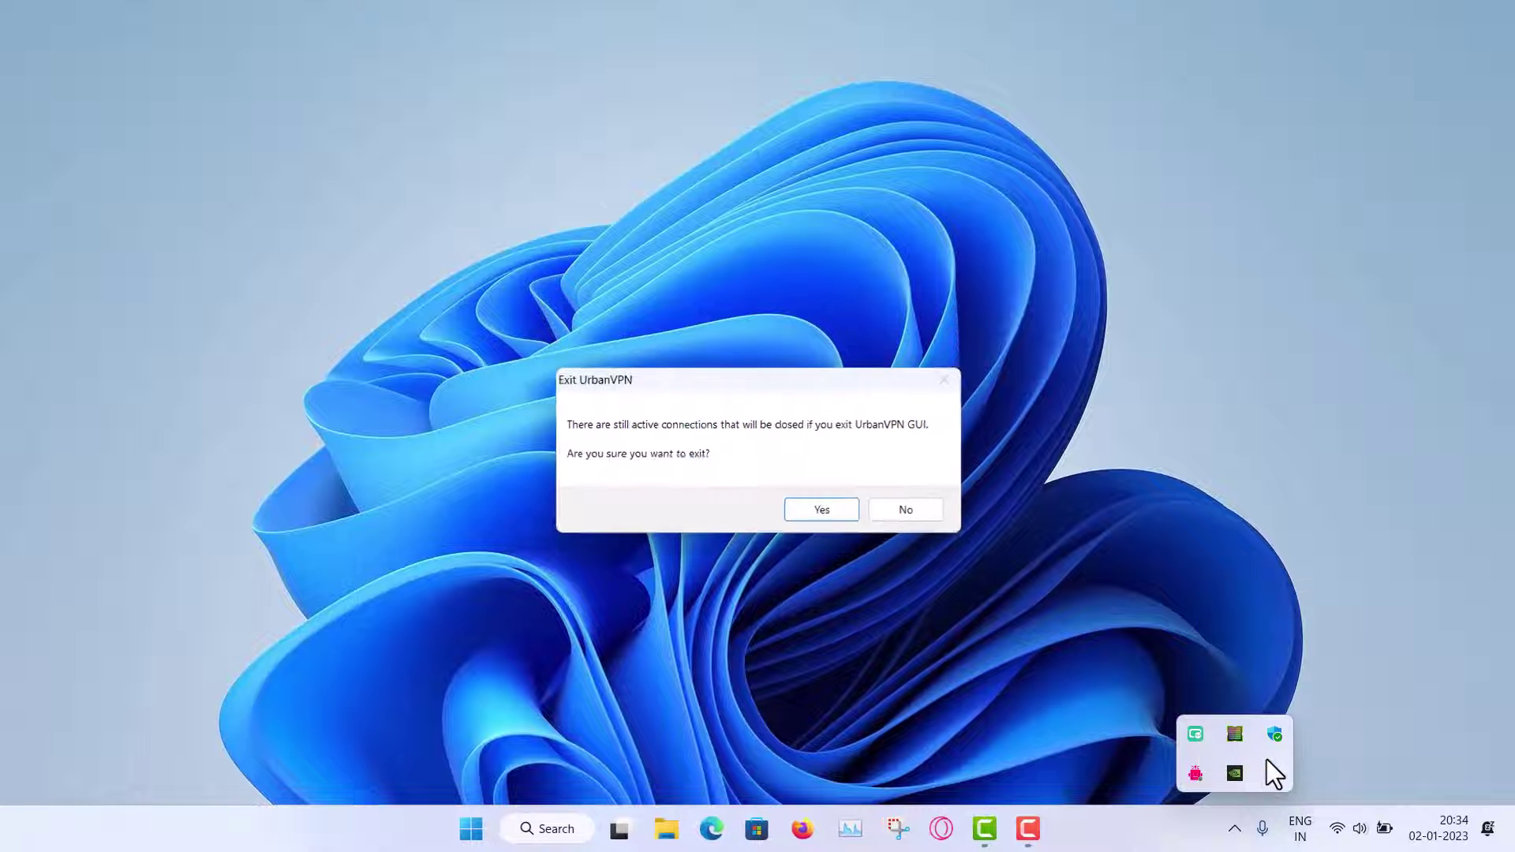
{"action": "left_click", "coordinate": [847, 521]}
{"action": "left_click", "coordinate": [1222, 559]}
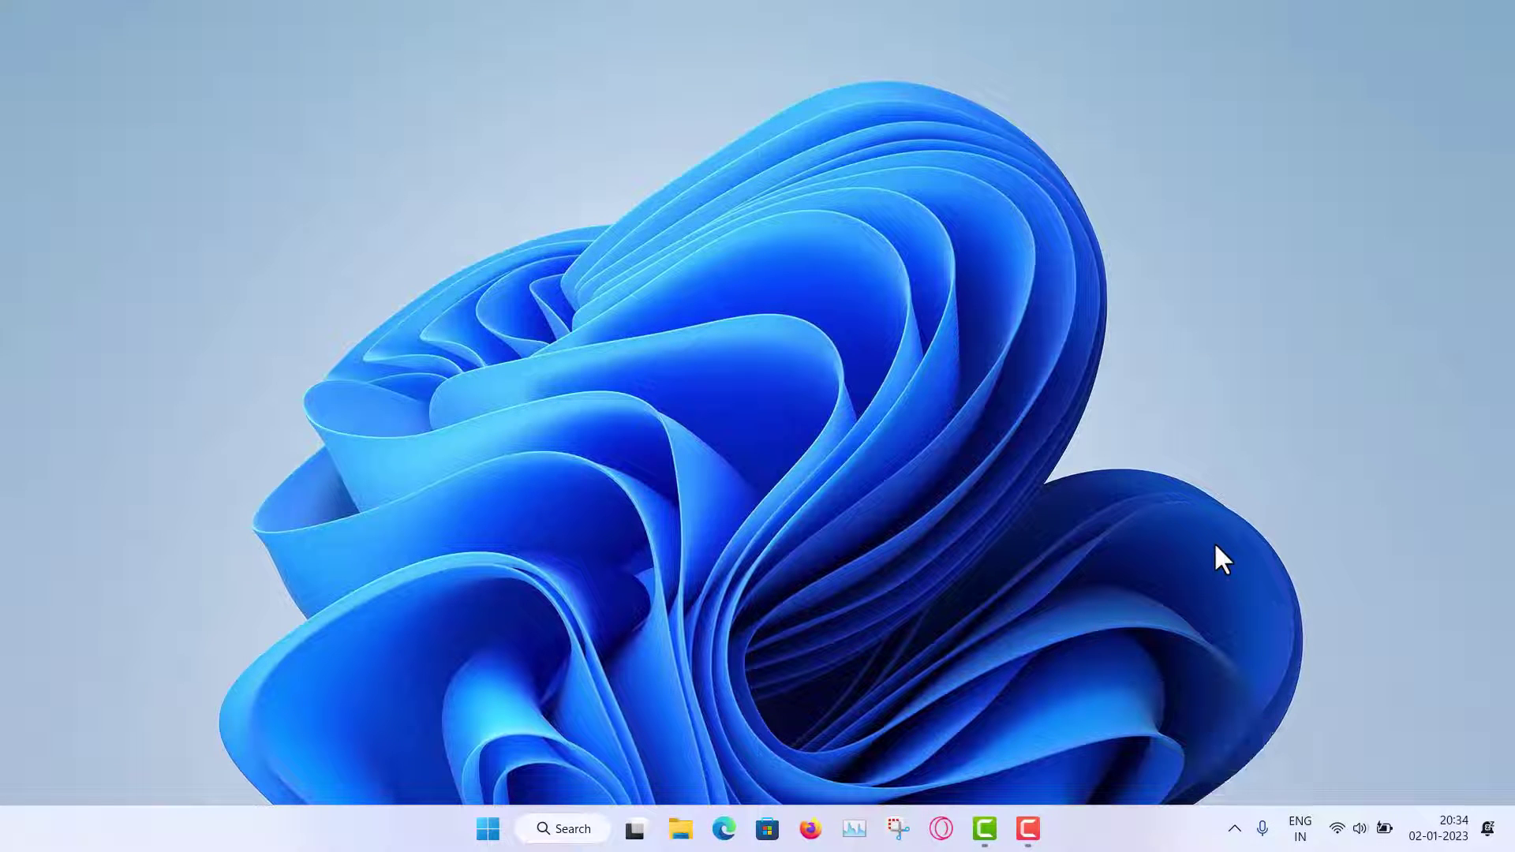
Switch to Firefox, open its add-ons manager, and search the Mozilla add-ons site for "urban vpn"
{"action": "left_click", "coordinate": [813, 831]}
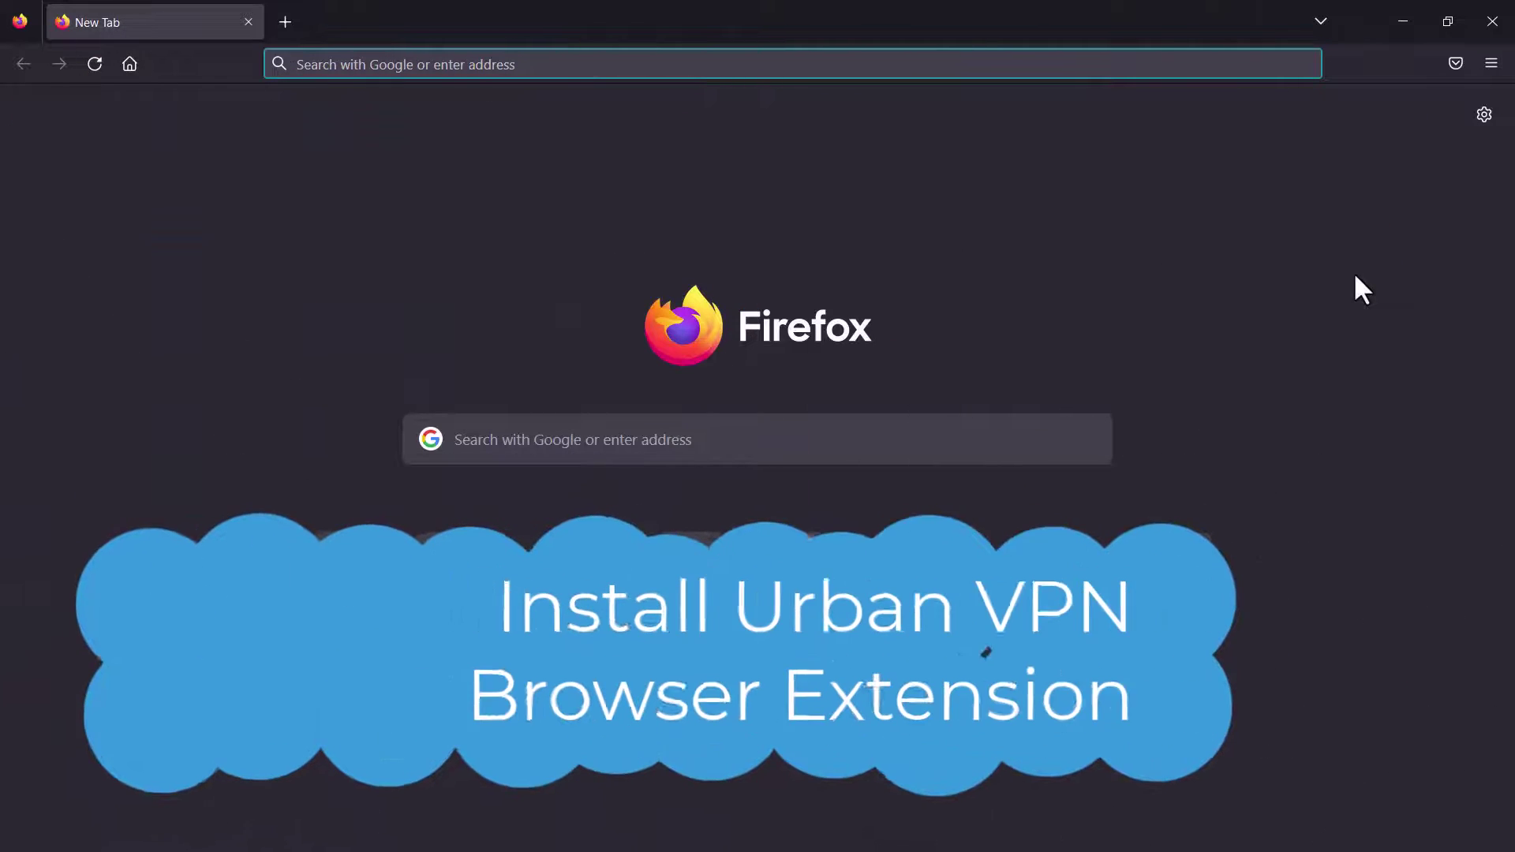
{"action": "left_click", "coordinate": [1489, 68]}
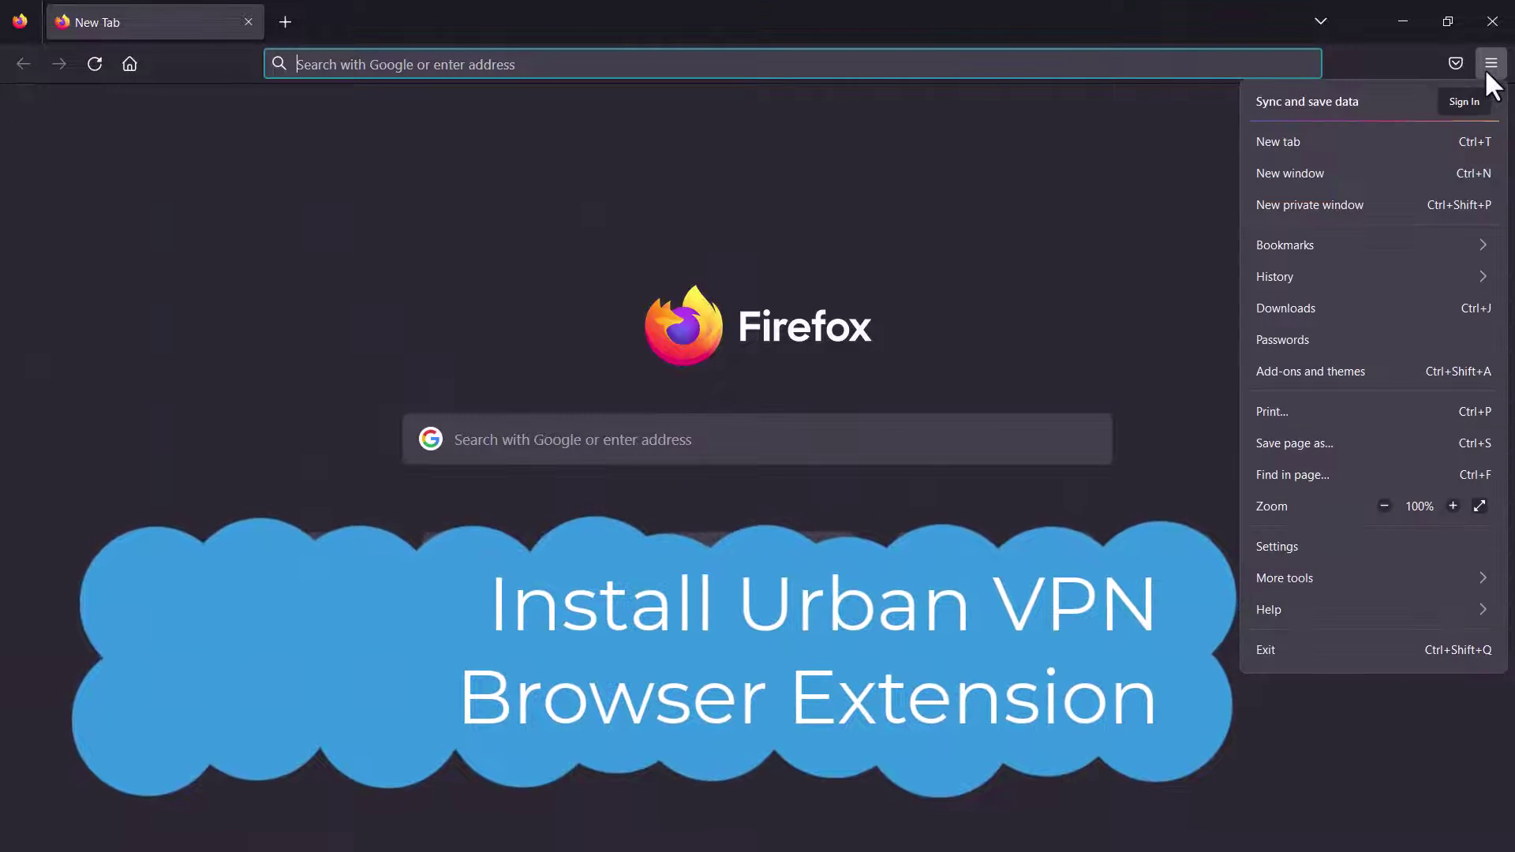
{"action": "left_click", "coordinate": [1341, 371]}
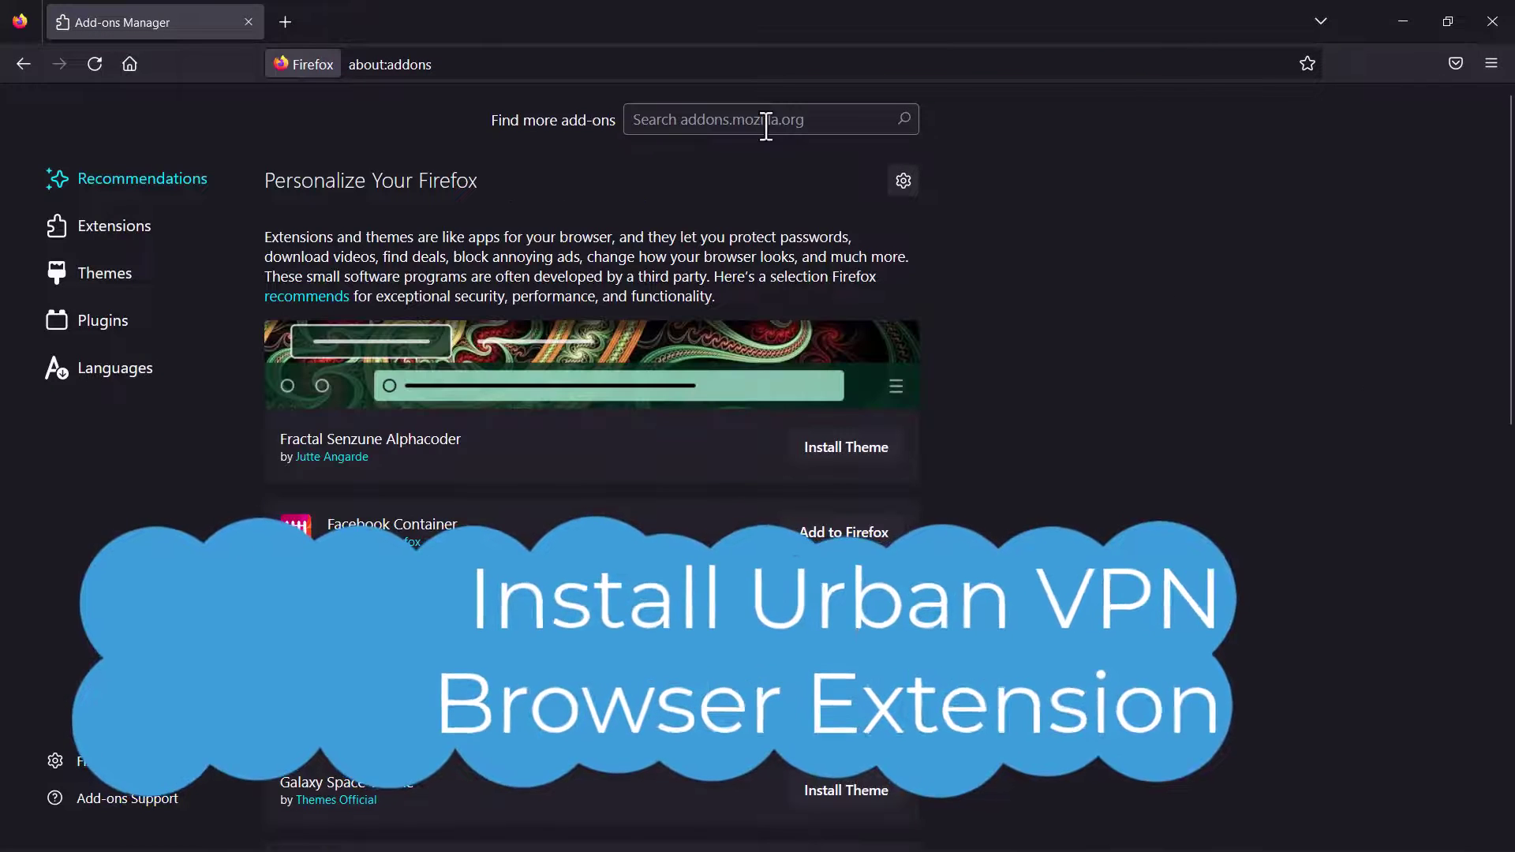
{"action": "left_click", "coordinate": [766, 122]}
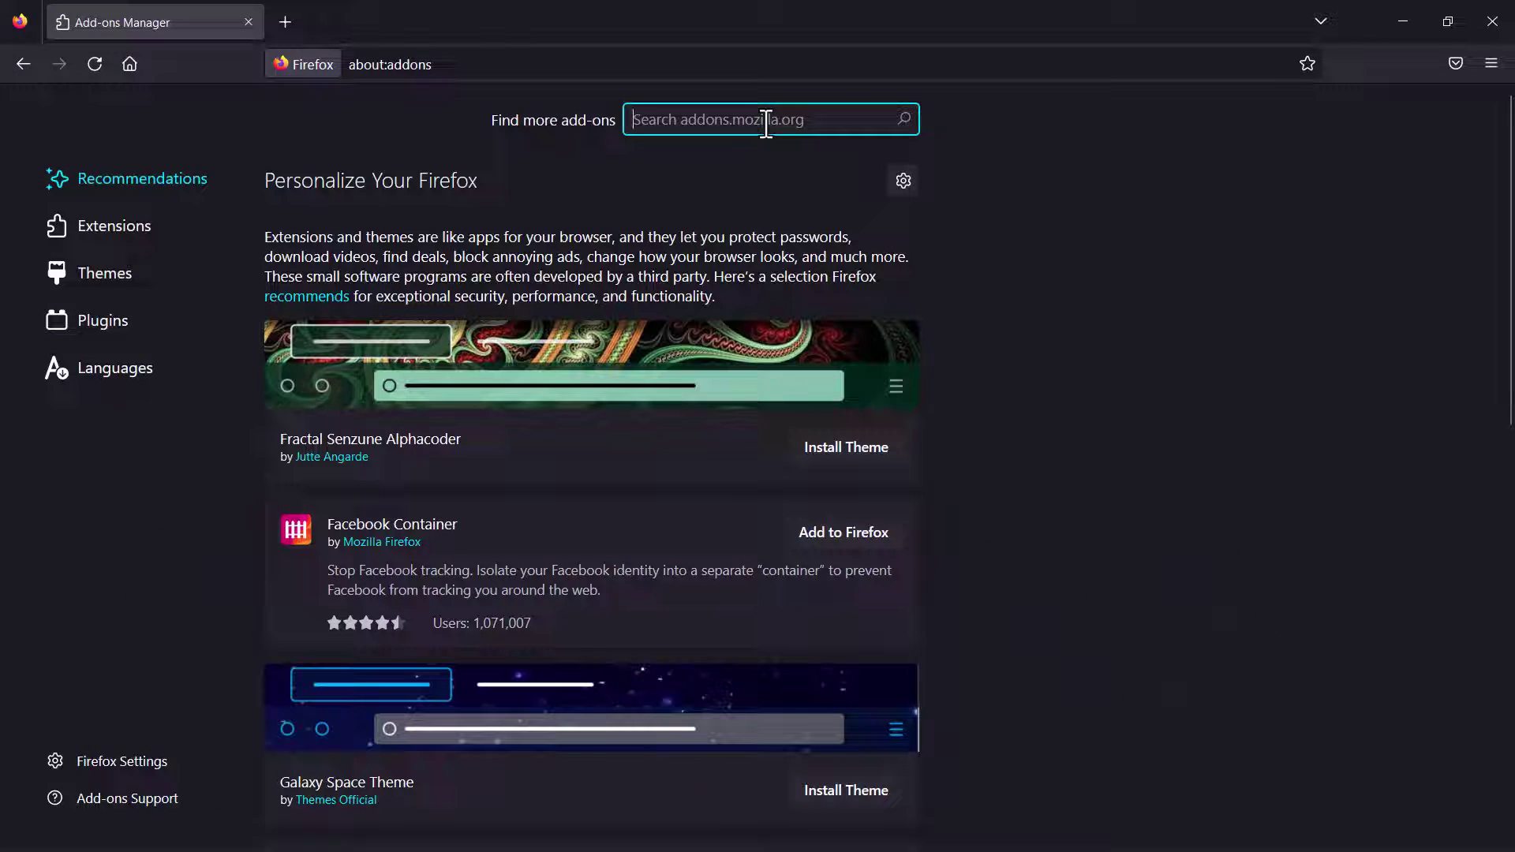
{"action": "type", "text": "urban vpn"}
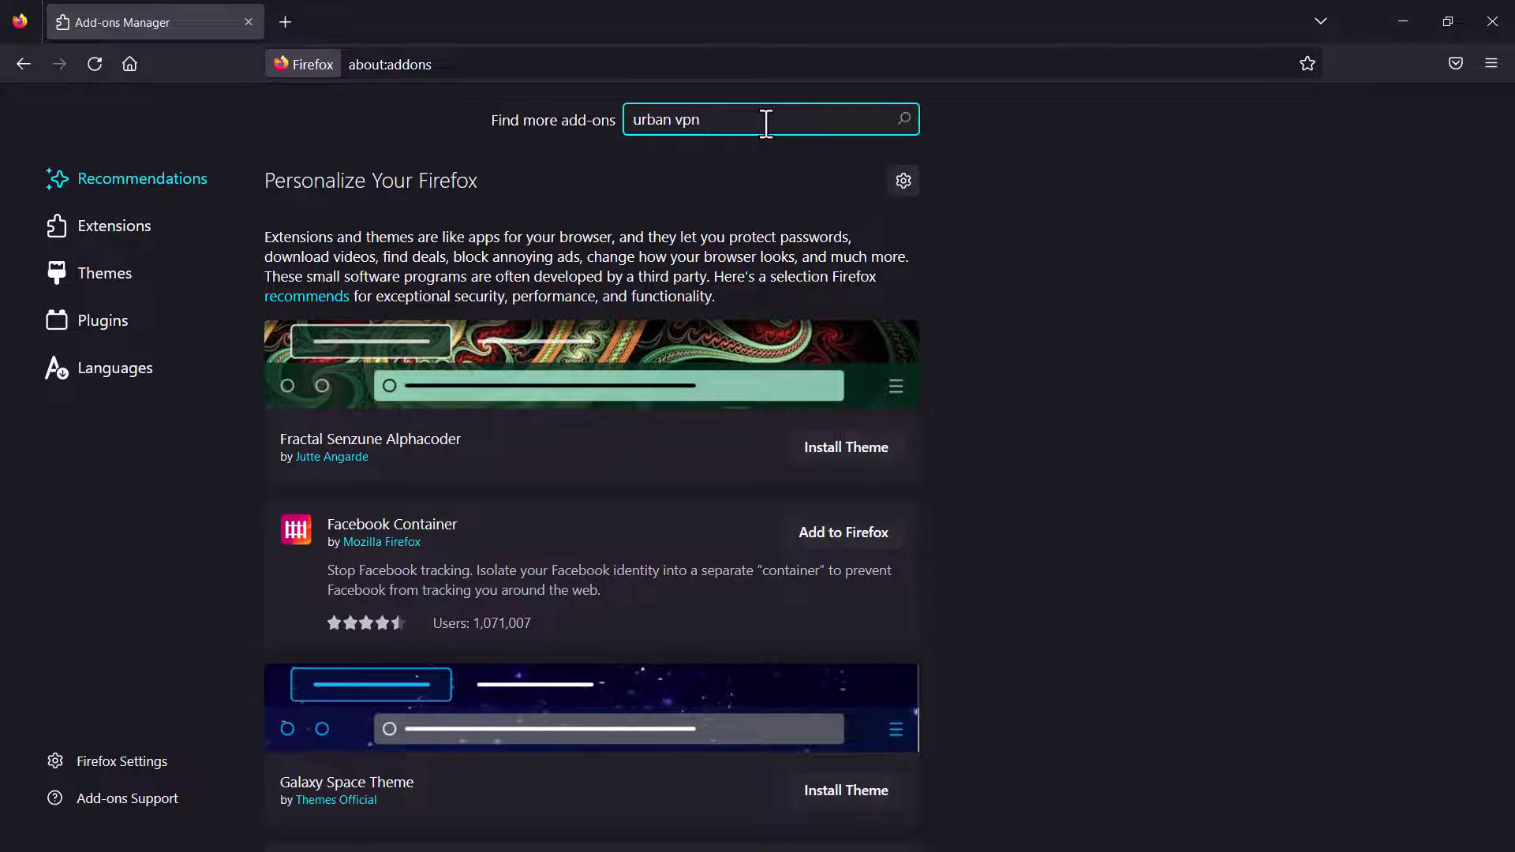
{"action": "key", "text": "Return"}
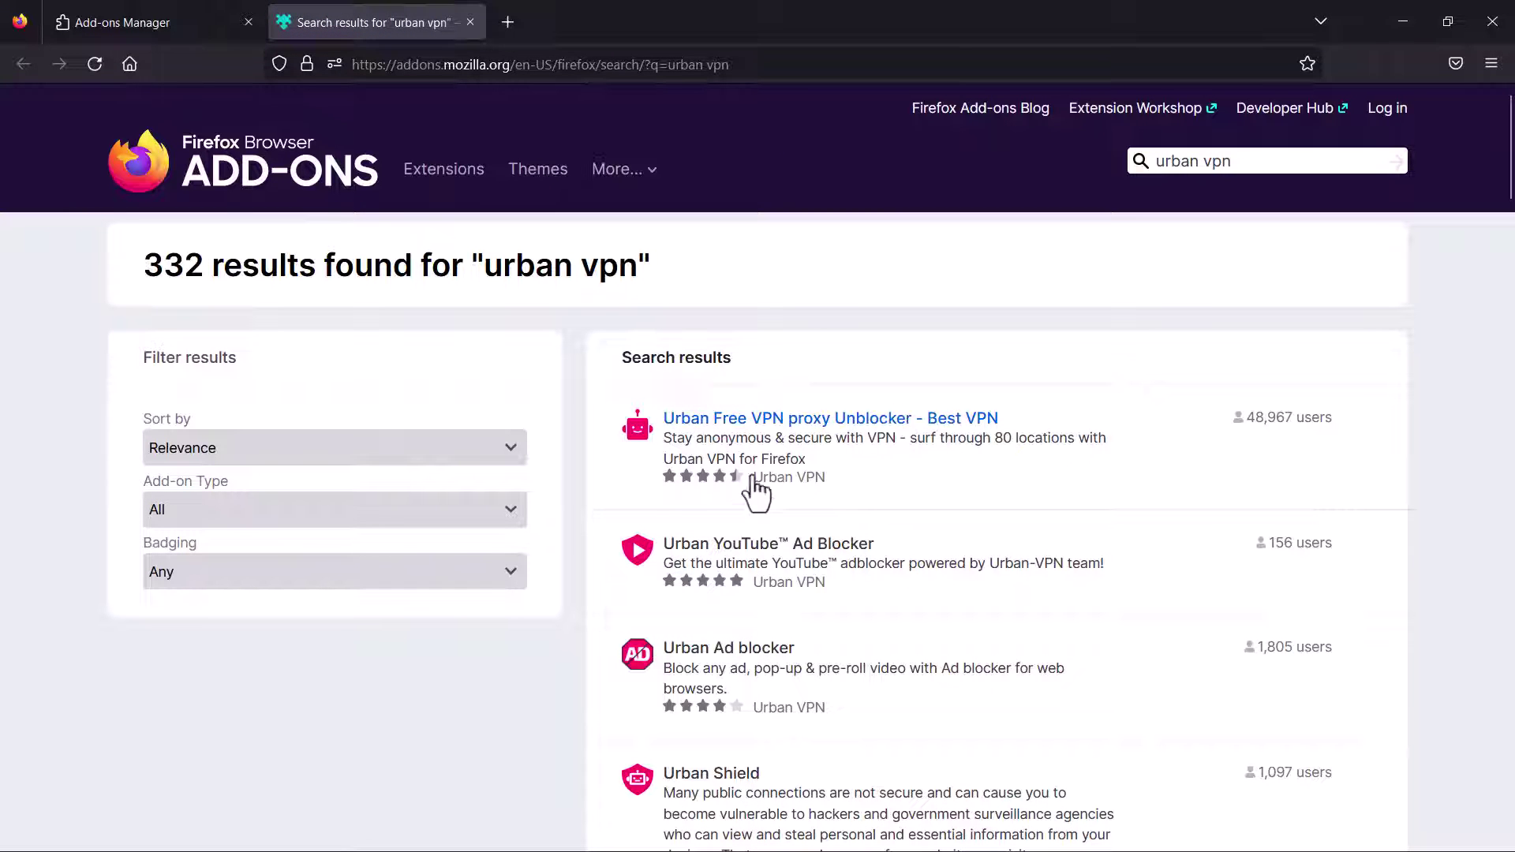
Install the "Urban Free VPN proxy Unblocker - Best VPN" extension in Firefox, granting its permissions and dismissing the installation notice
{"action": "left_click", "coordinate": [790, 426]}
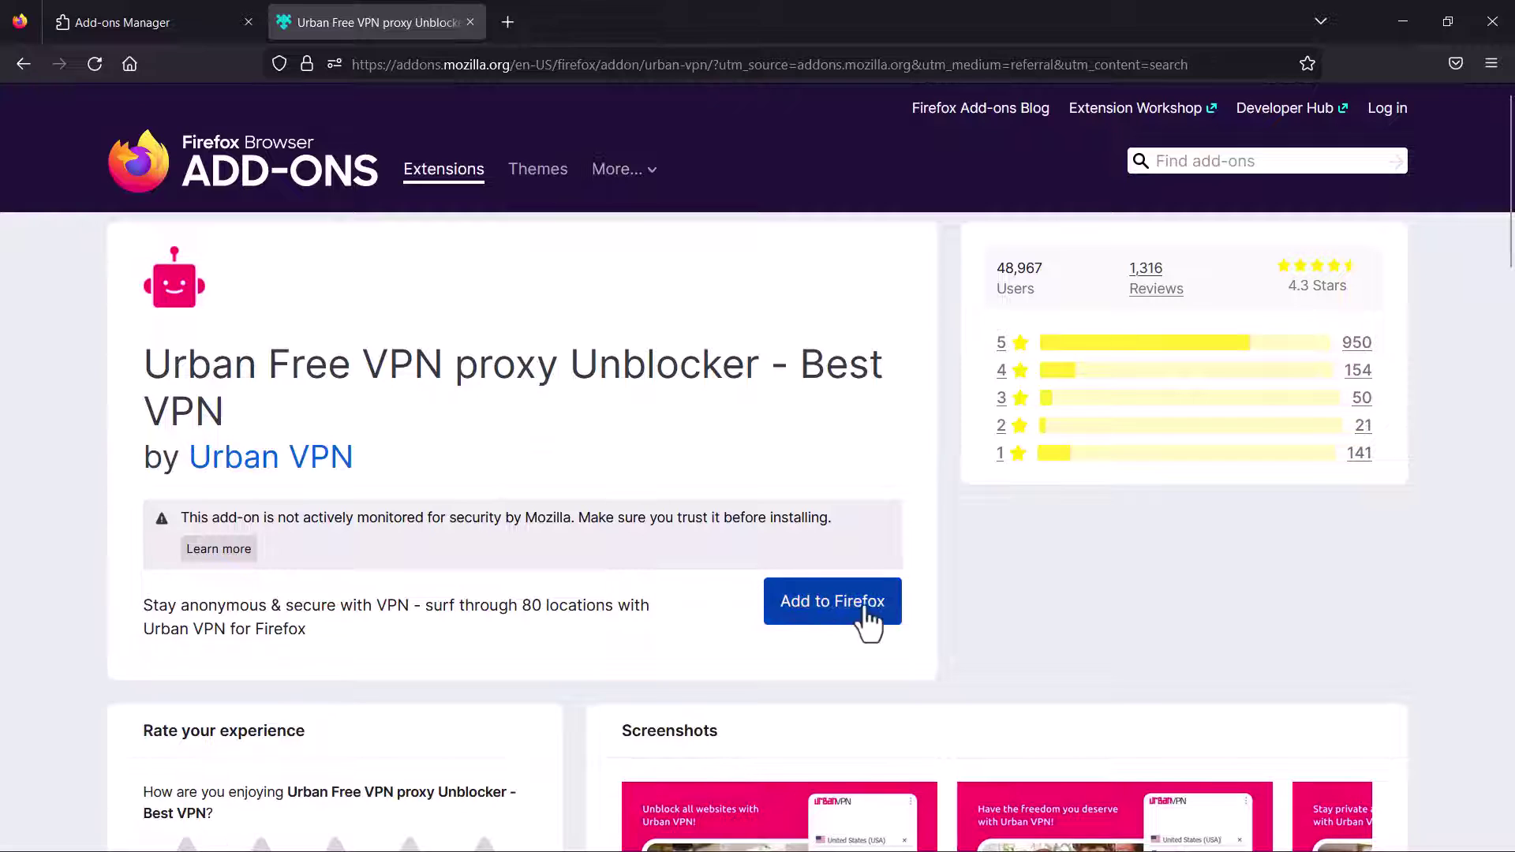
{"action": "left_click", "coordinate": [811, 617]}
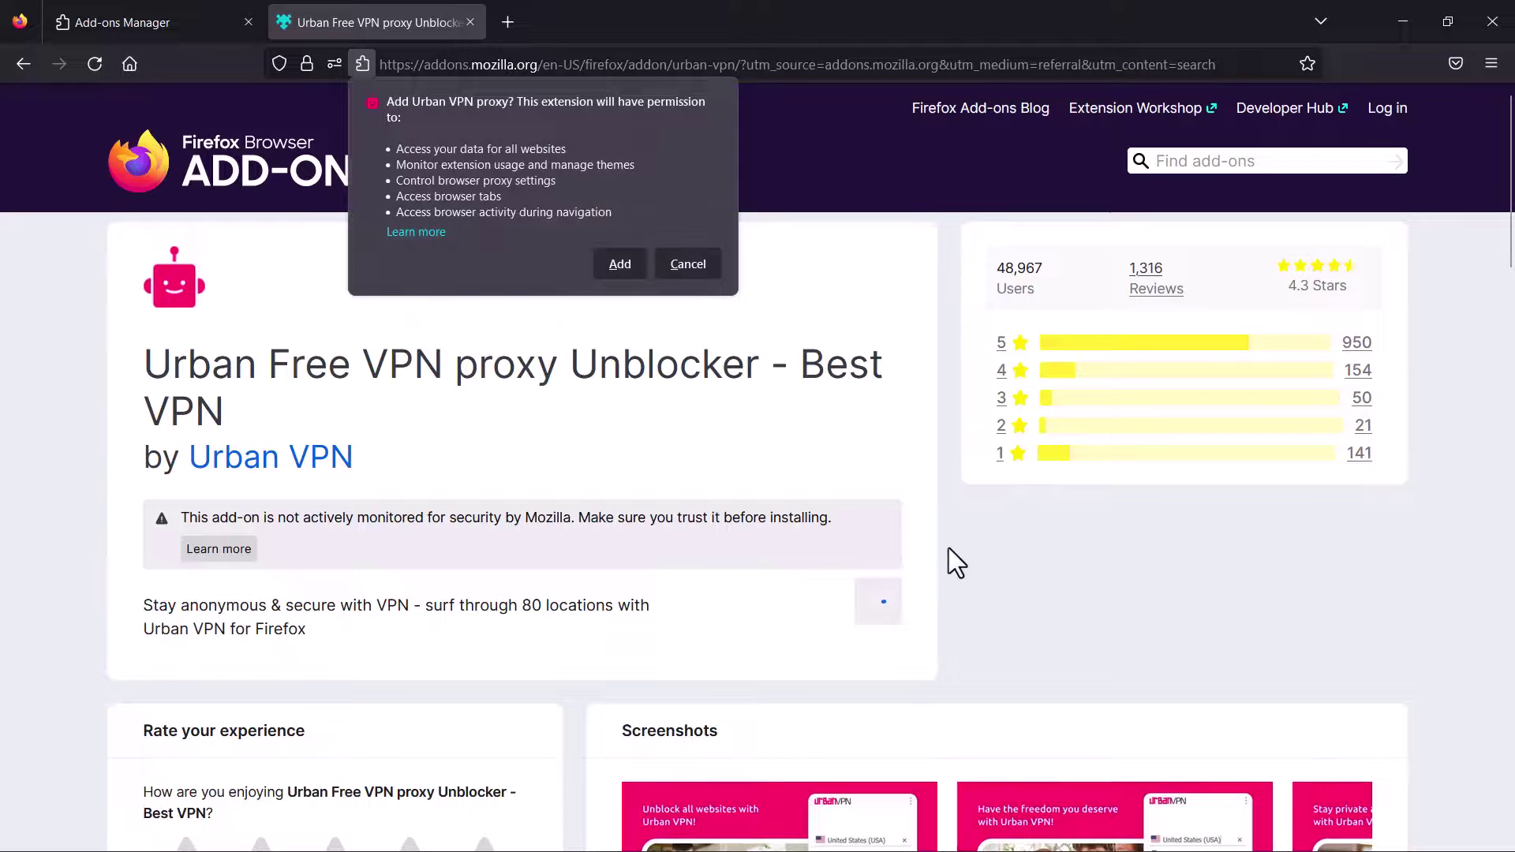
{"action": "left_click", "coordinate": [620, 265]}
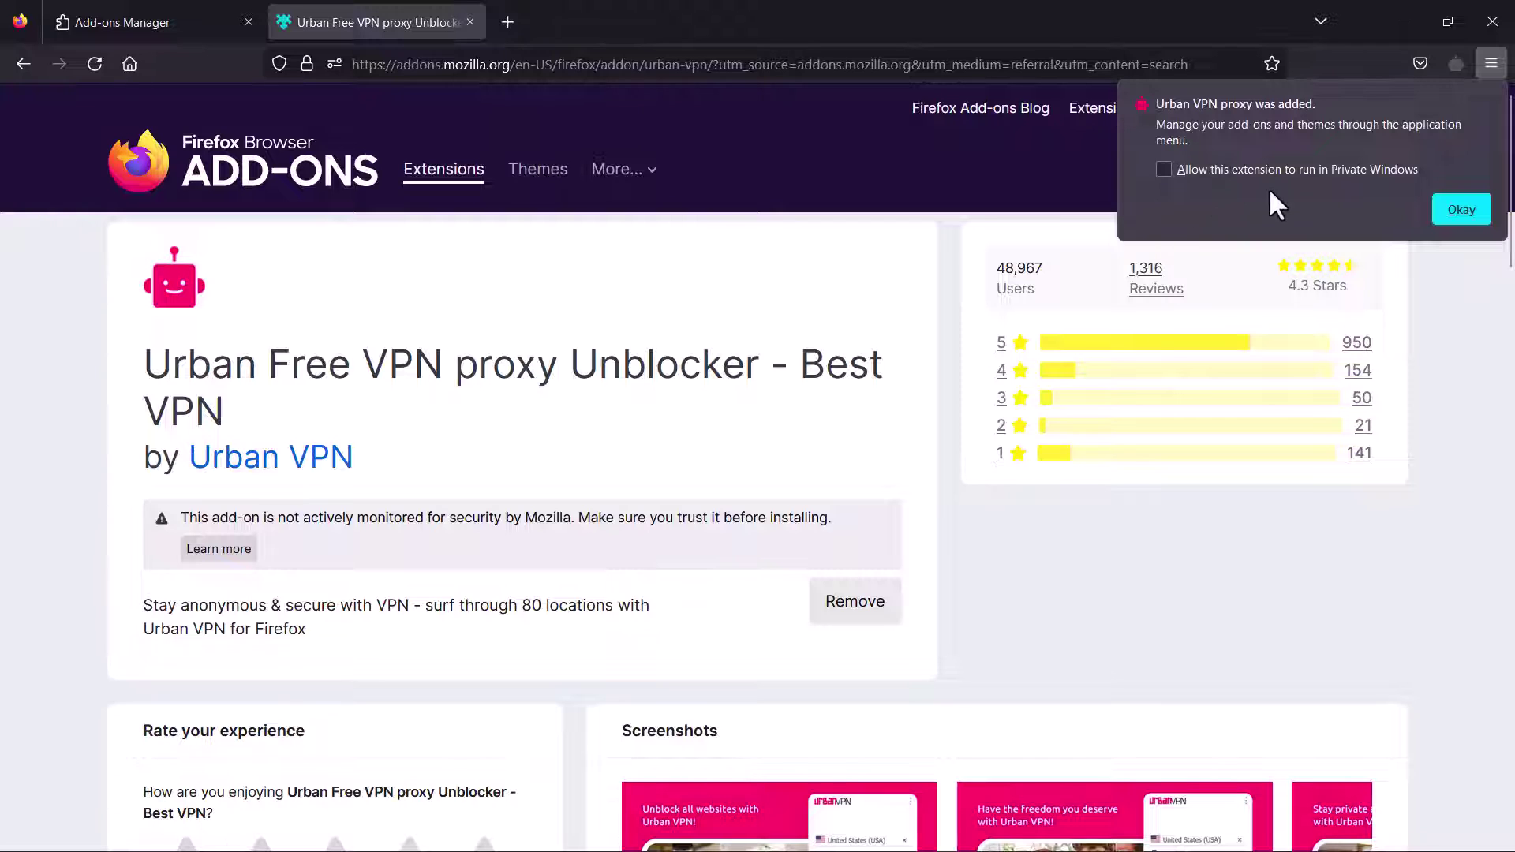
{"action": "left_click", "coordinate": [1465, 218]}
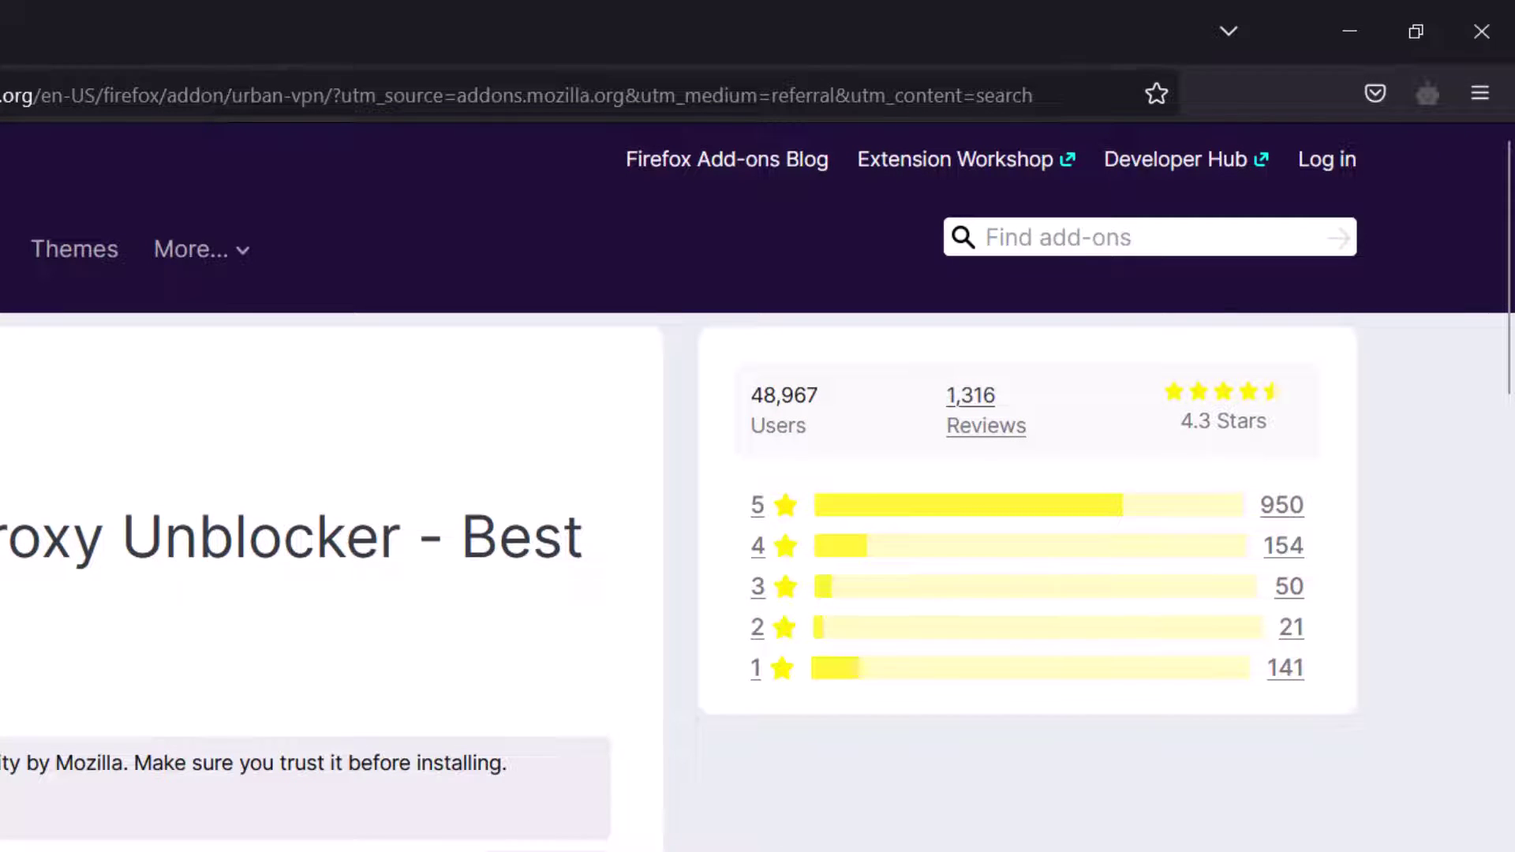
Try to start the Urban VPN extension from a new tab, and close Firefox
{"action": "key", "text": "ctrl+t"}
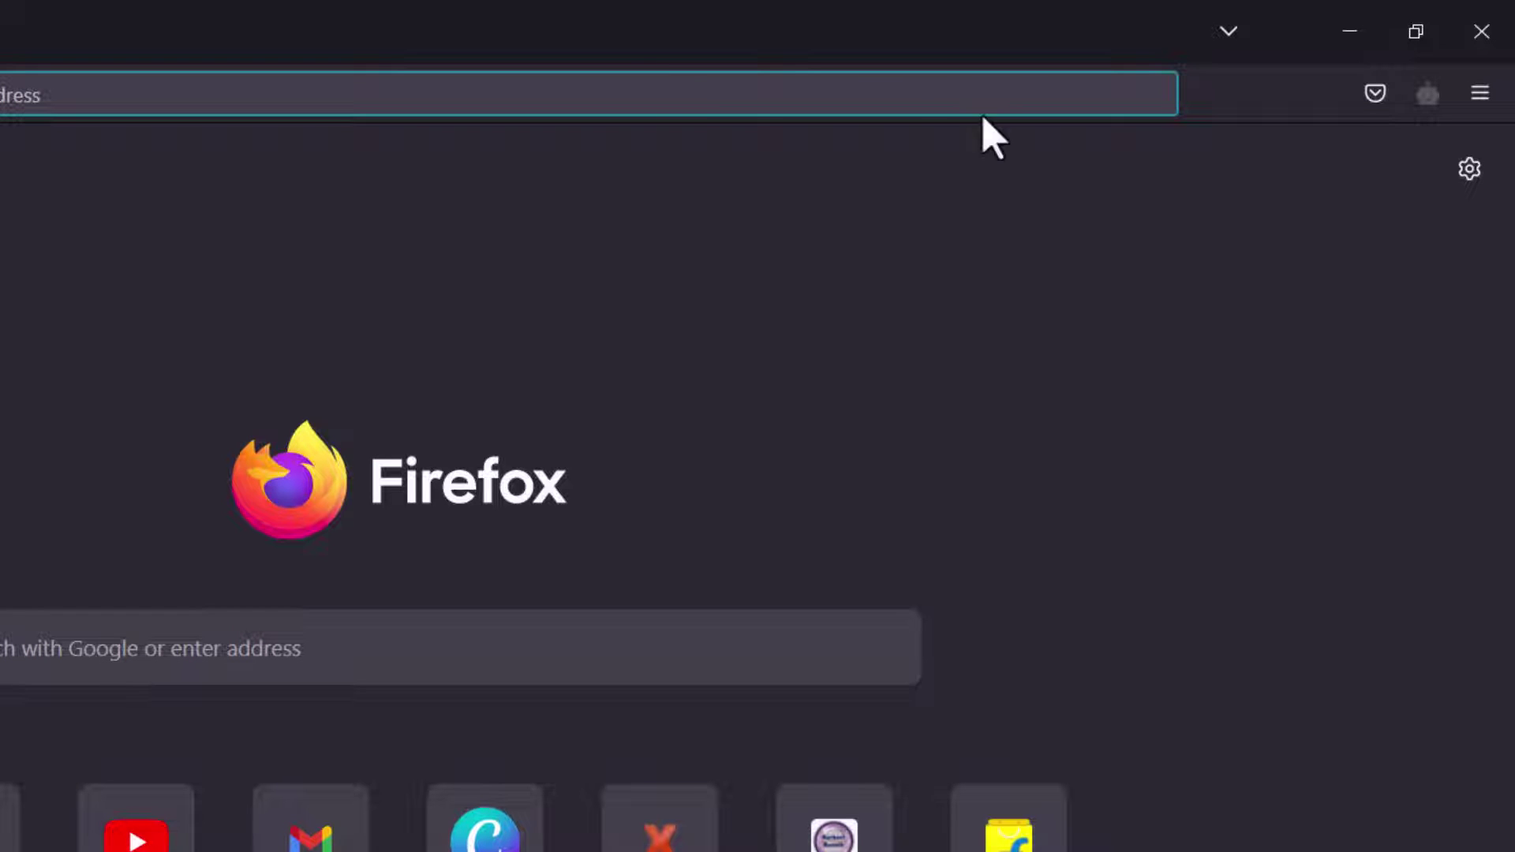
{"action": "left_click", "coordinate": [1431, 109]}
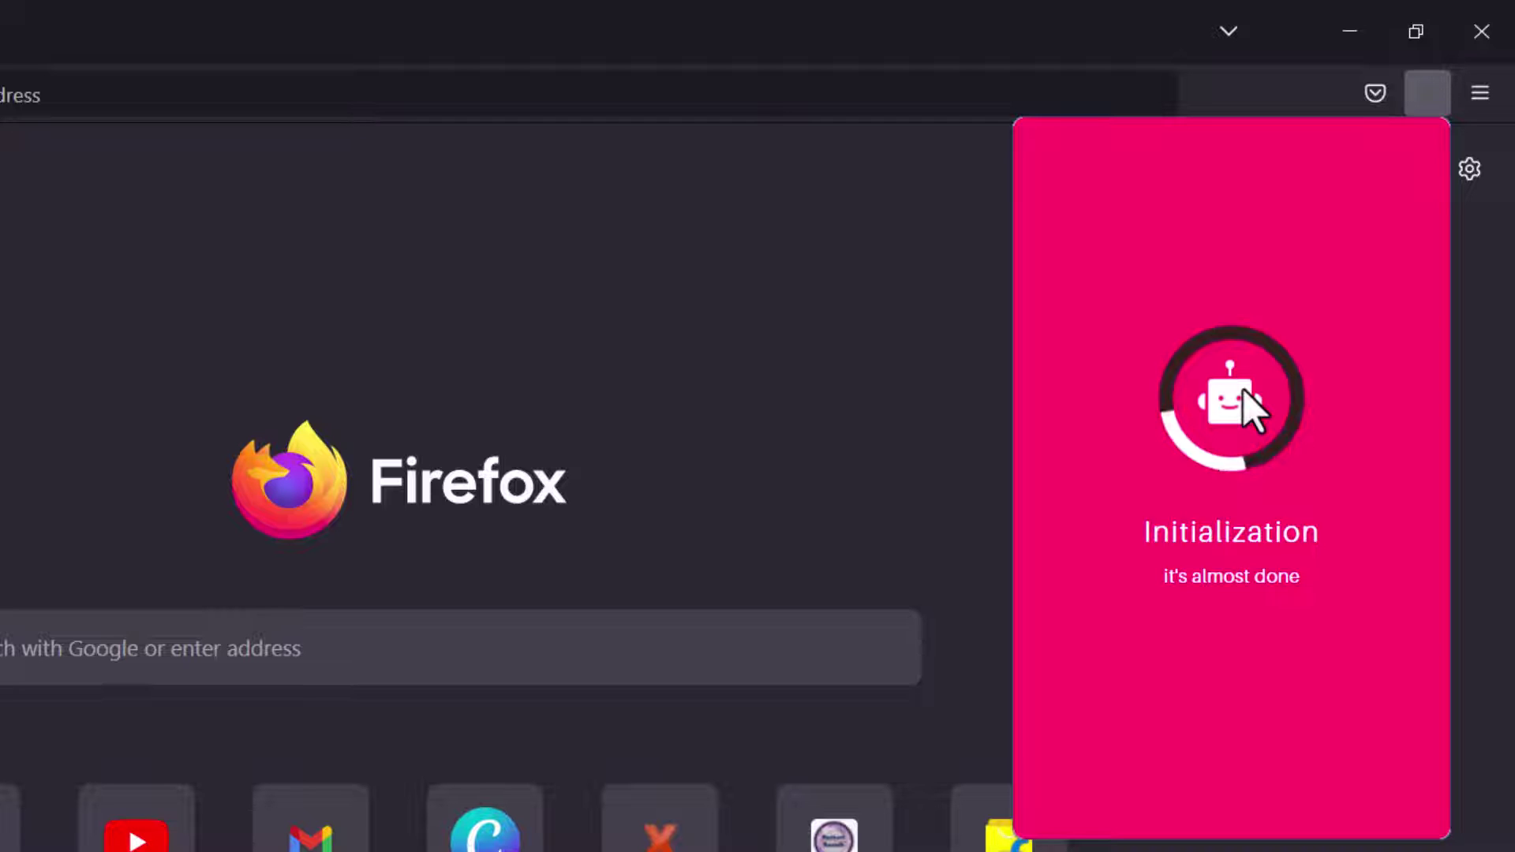
{"action": "left_click", "coordinate": [766, 447]}
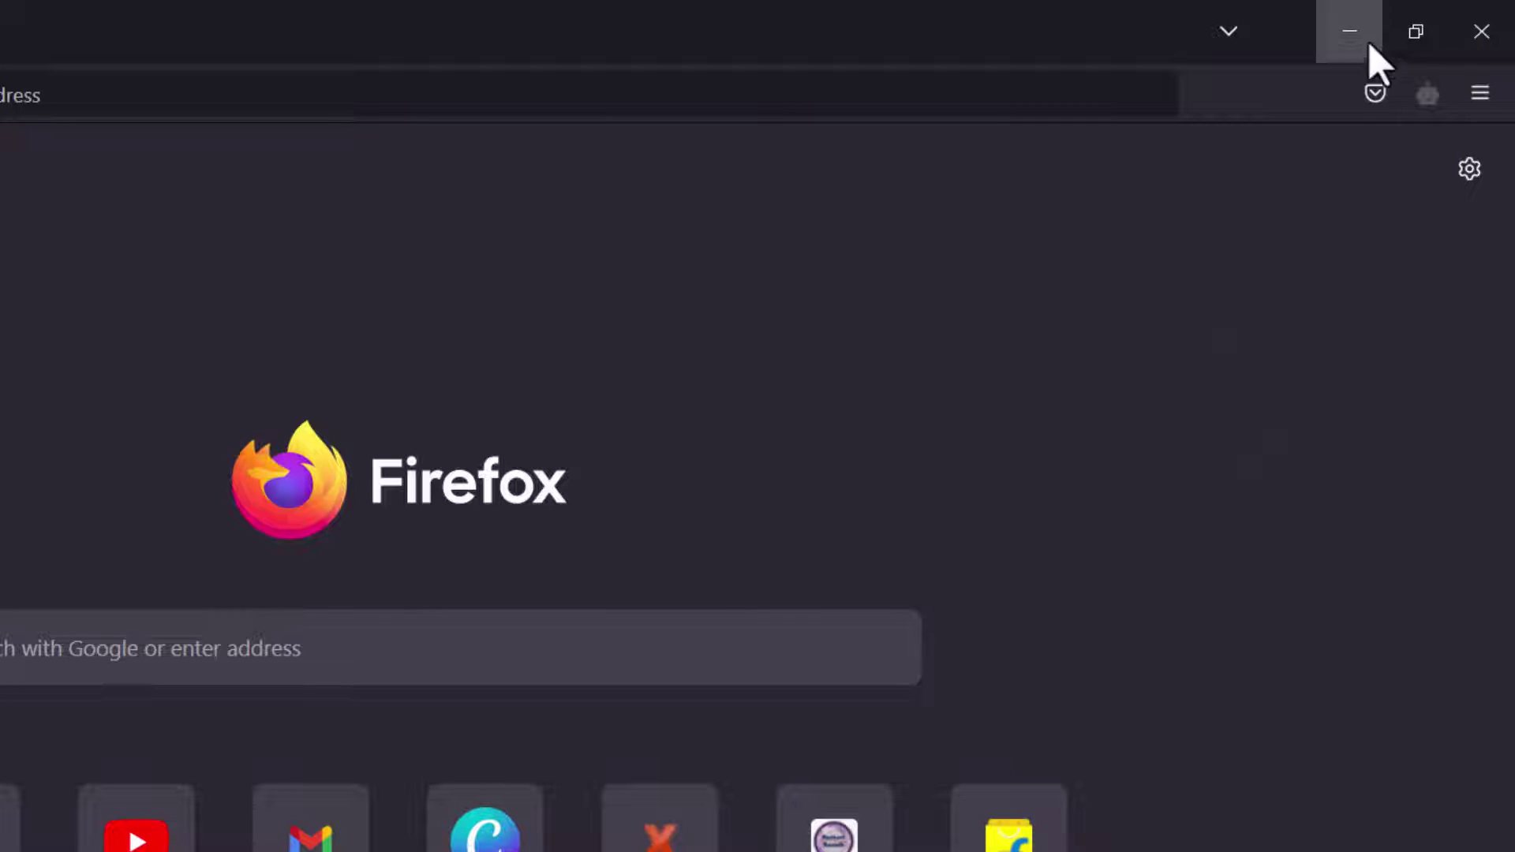
{"action": "left_click", "coordinate": [1481, 31]}
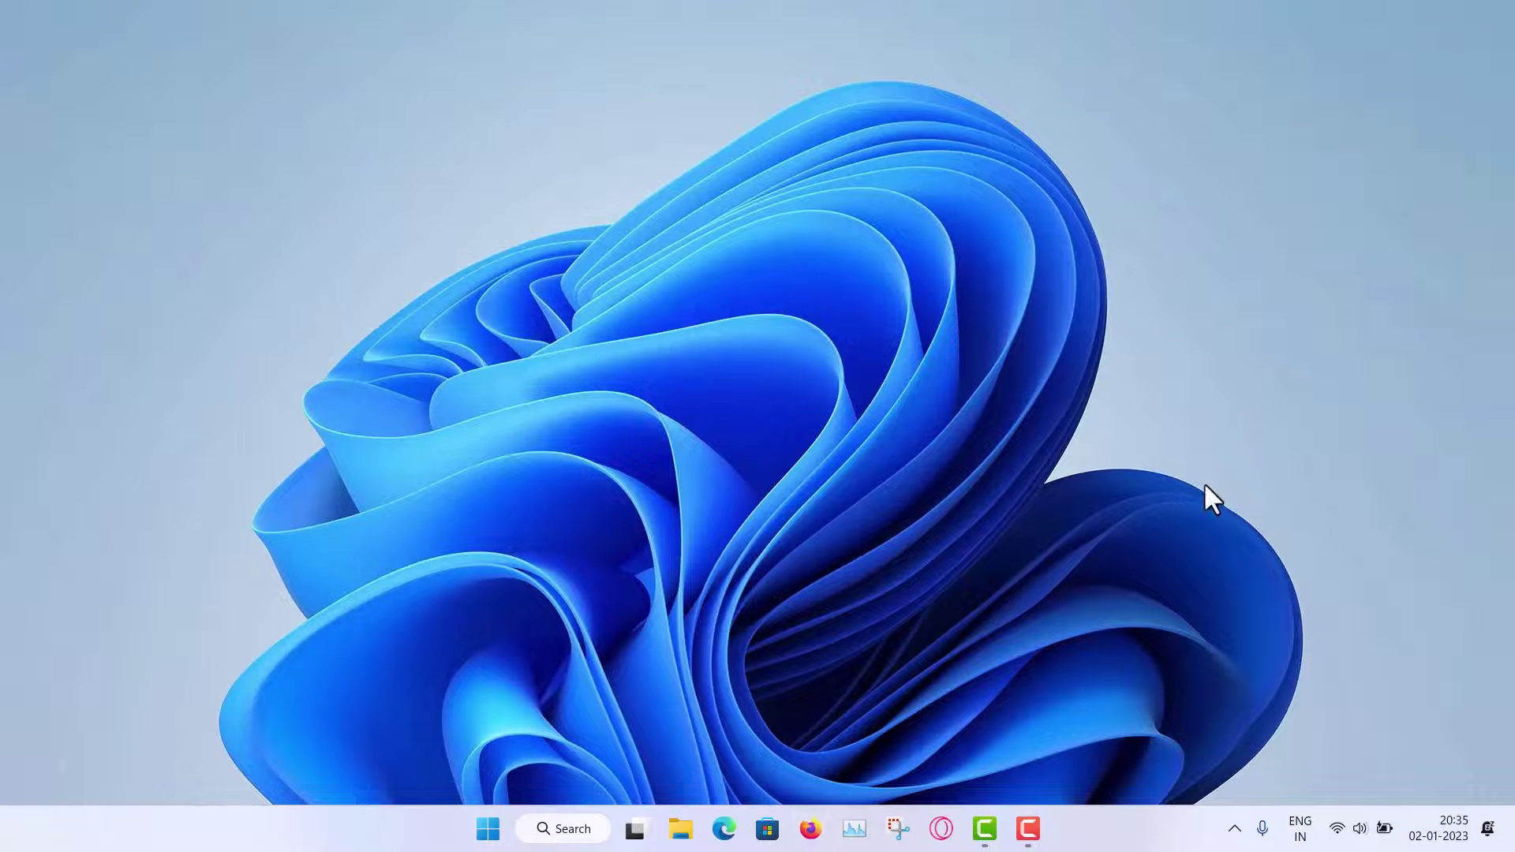
Launch Proton VPN from Windows search, connect to the free Netherlands location, and close its window
{"action": "left_click", "coordinate": [489, 829]}
{"action": "type", "text": "pro"}
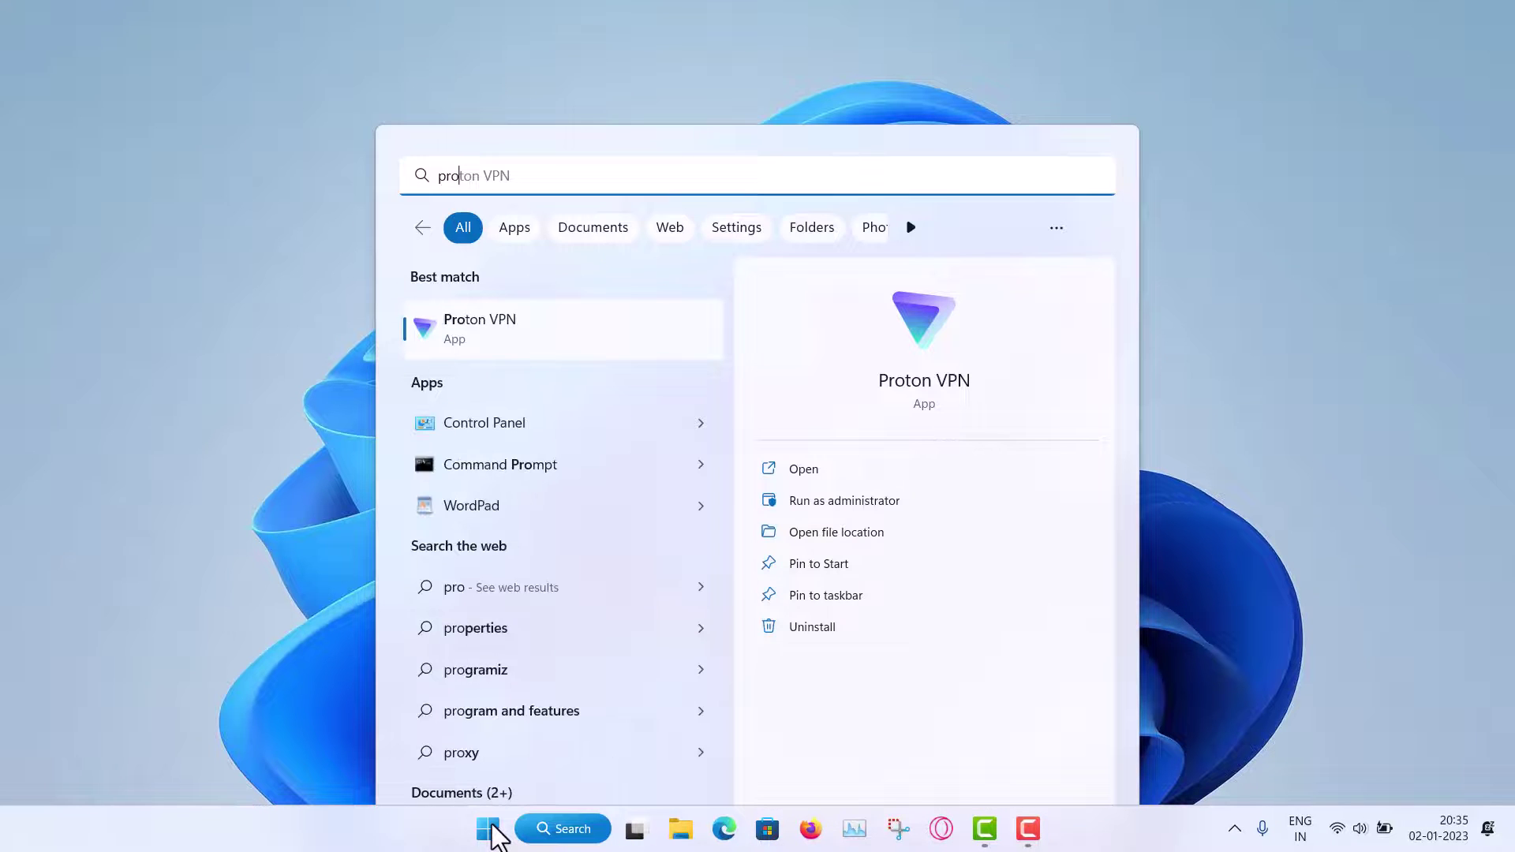
{"action": "key", "text": "Return"}
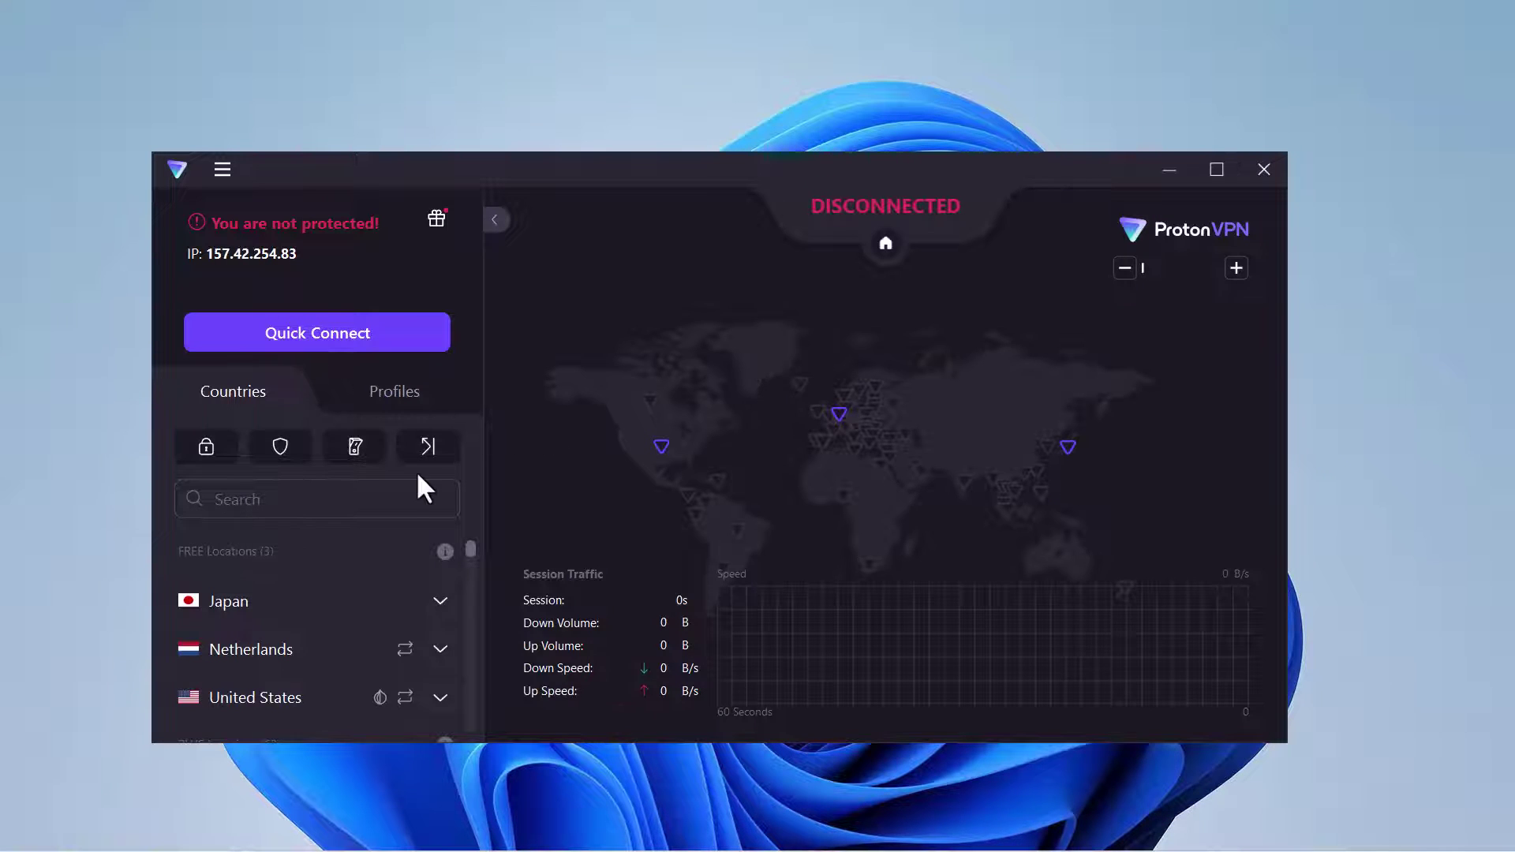
{"action": "mouse_move", "coordinate": [237, 673]}
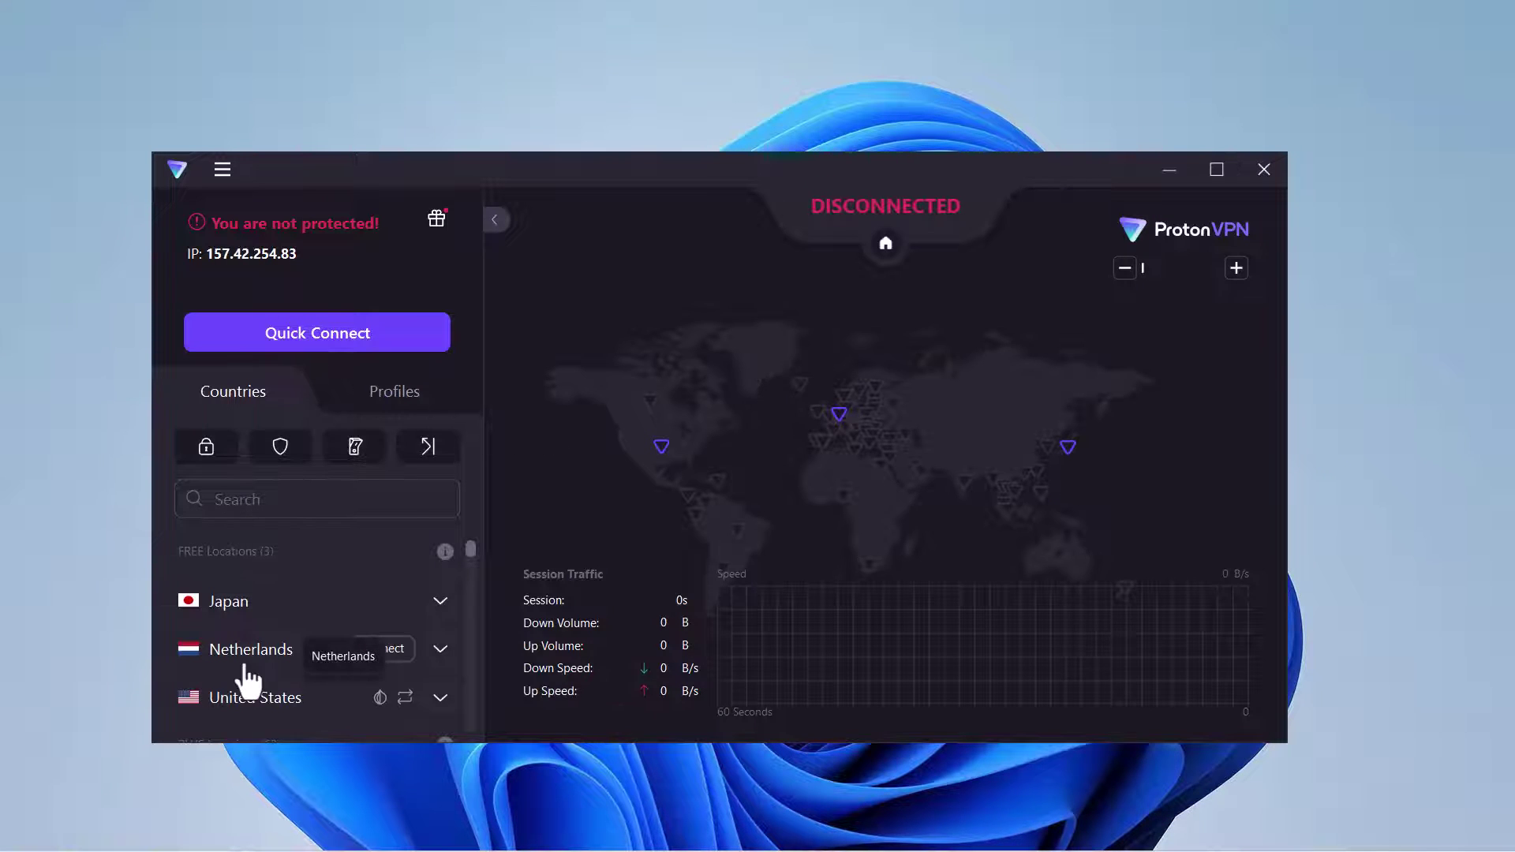
{"action": "left_click", "coordinate": [383, 649]}
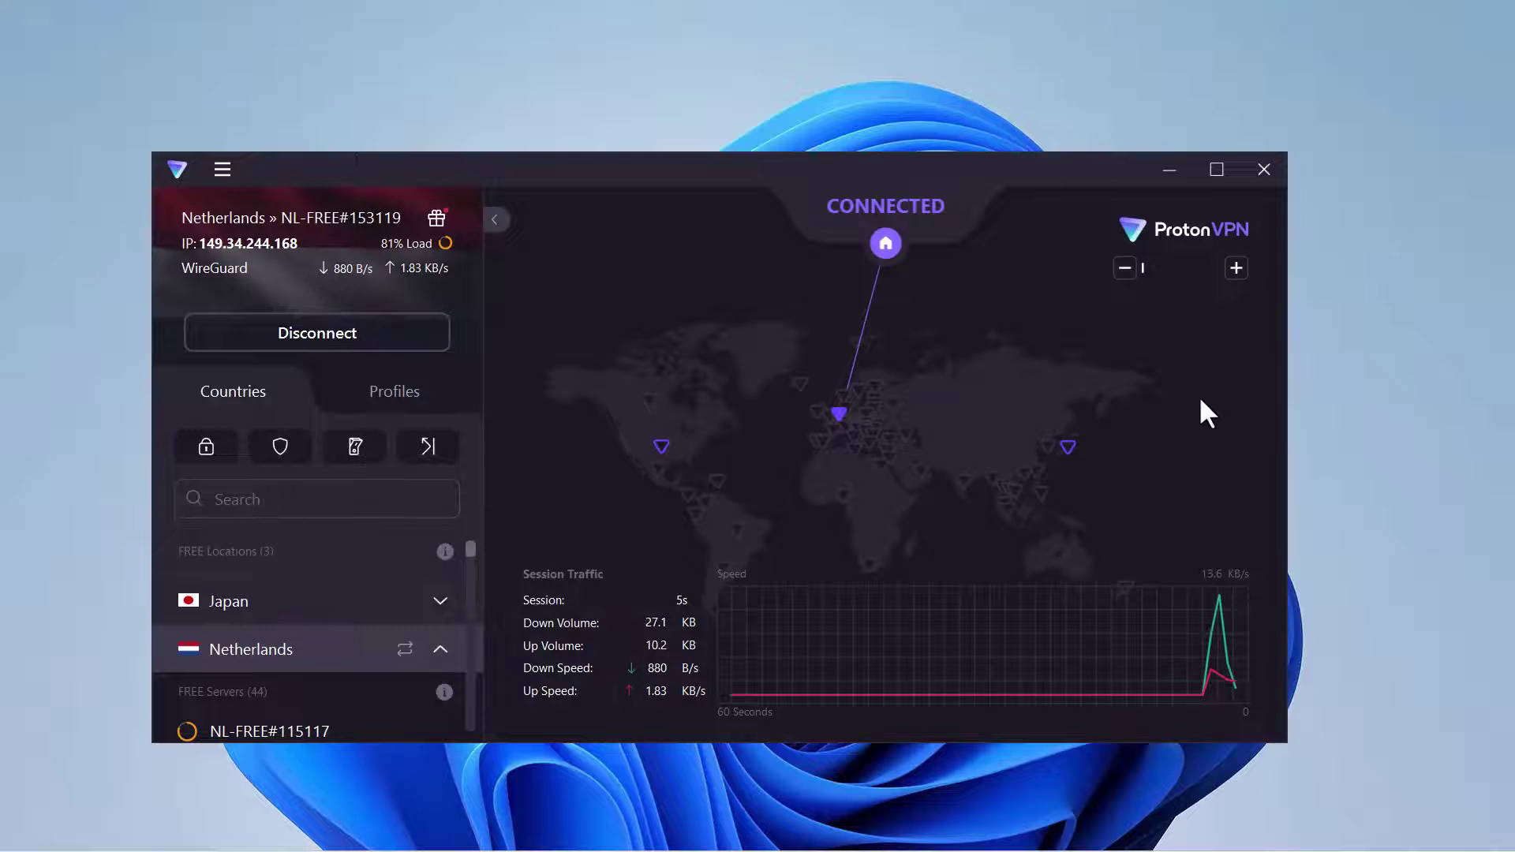
{"action": "left_click", "coordinate": [1264, 171]}
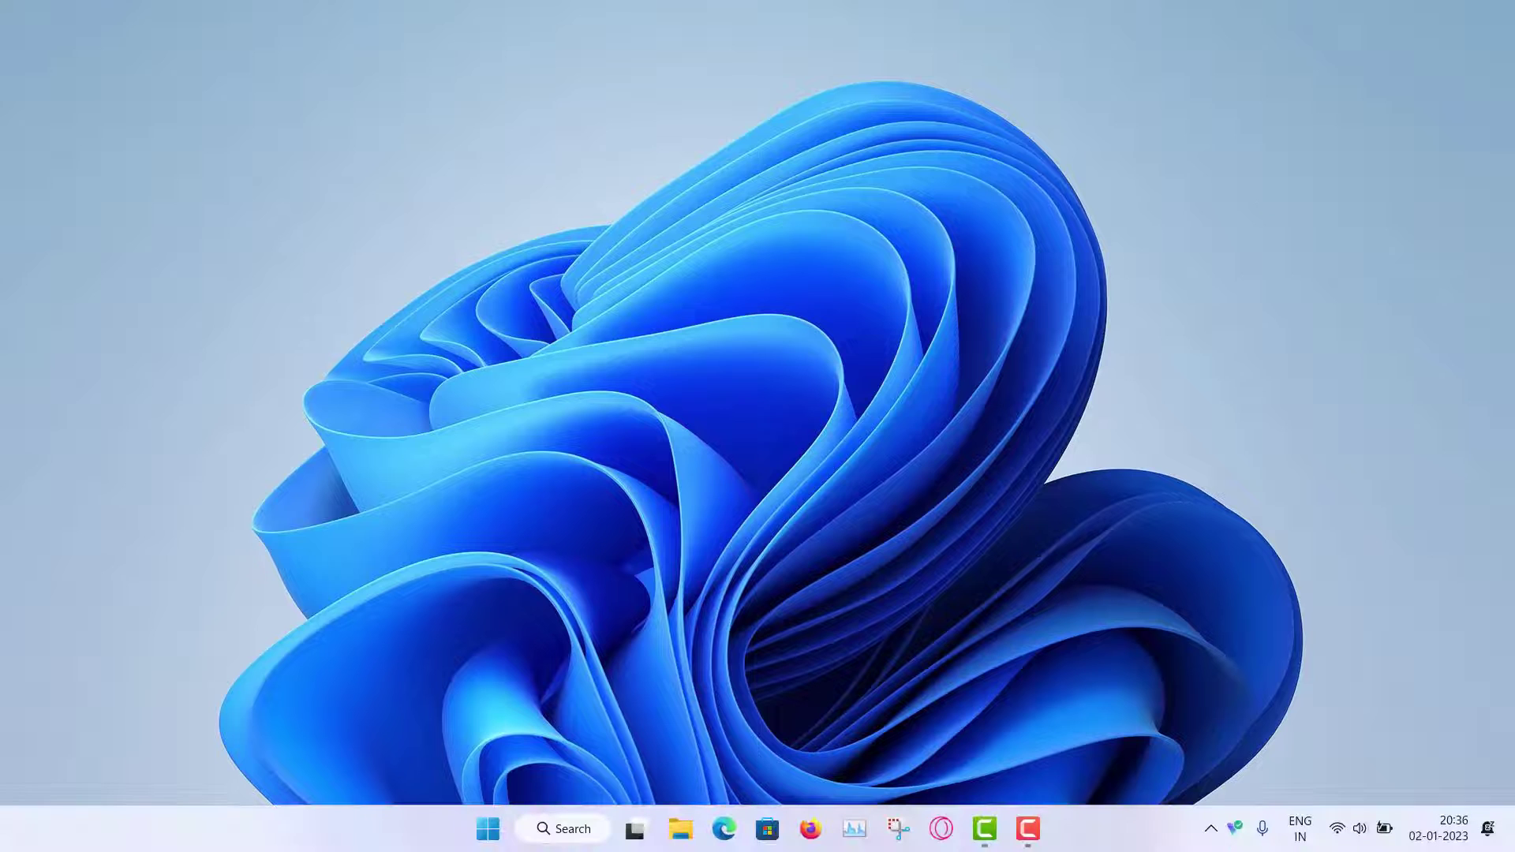
Reopen Firefox, open the Urban VPN extension, continue as a free user, and agree to its data collection terms
{"action": "left_click", "coordinate": [813, 831]}
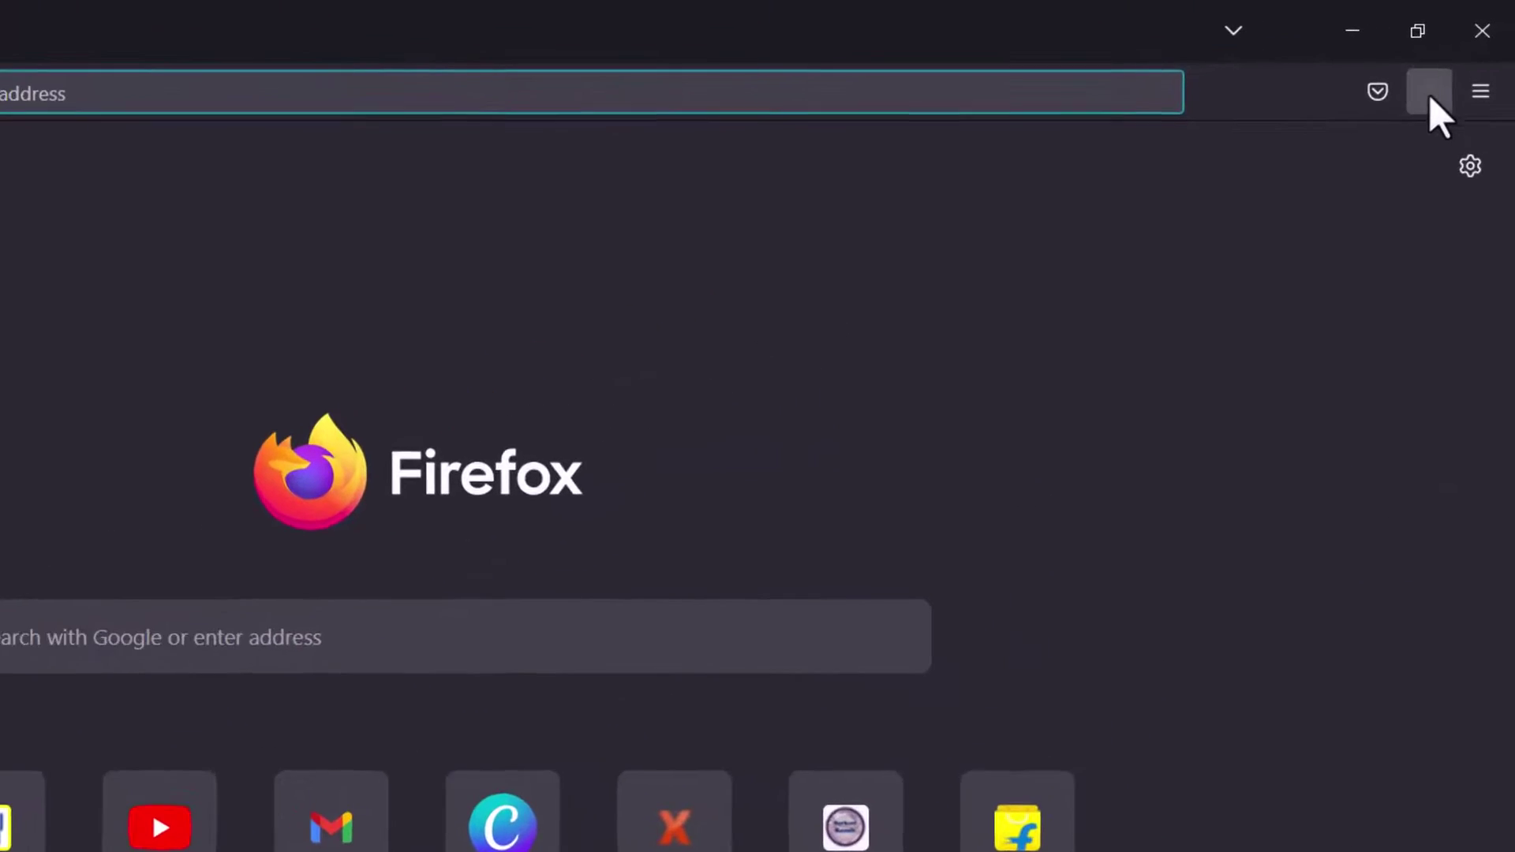
{"action": "left_click", "coordinate": [1429, 90]}
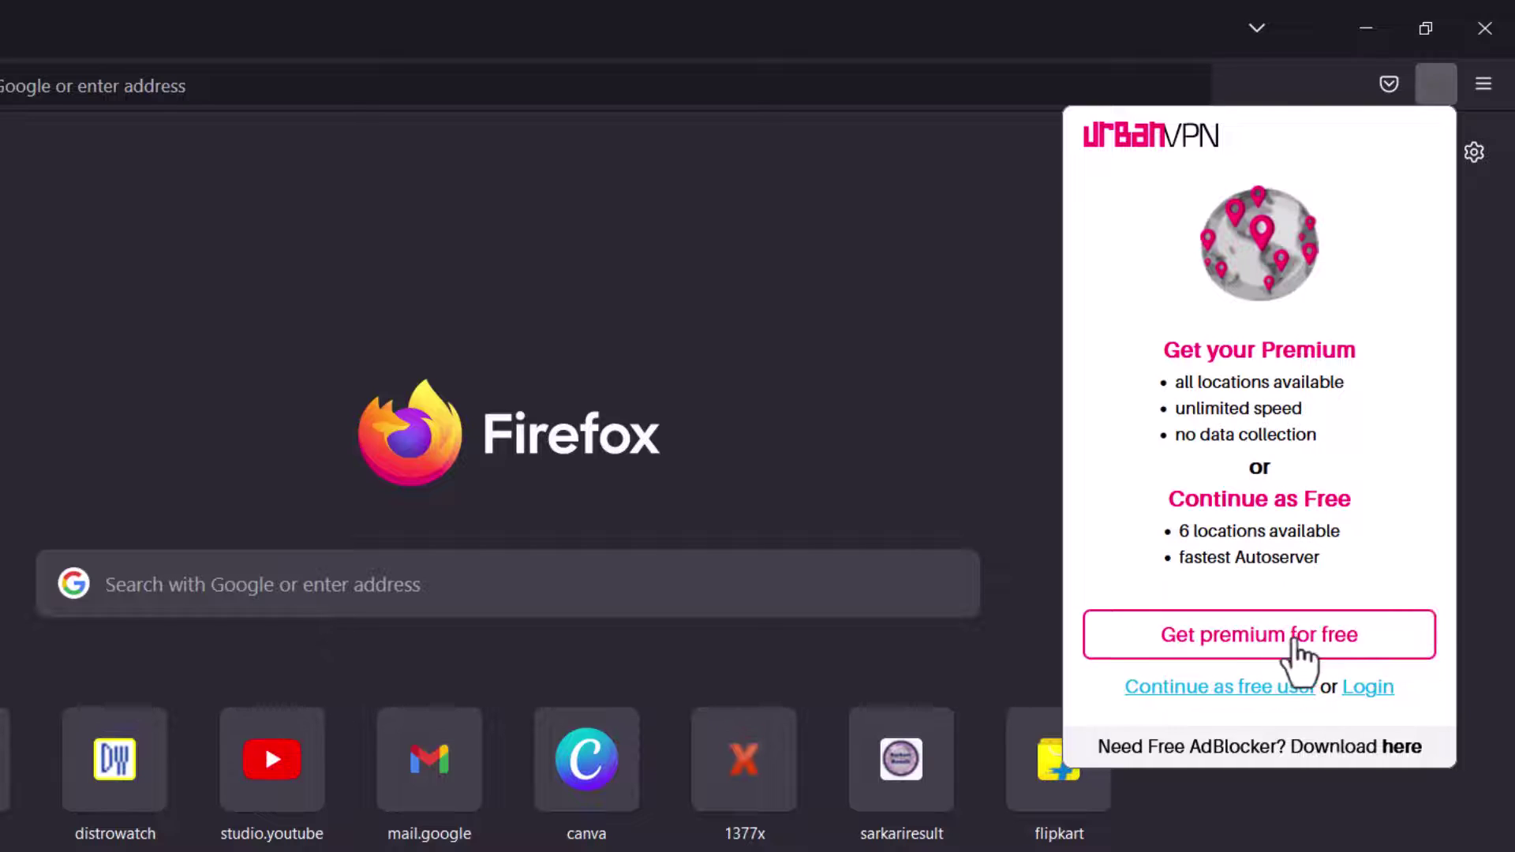
{"action": "left_click", "coordinate": [1238, 696]}
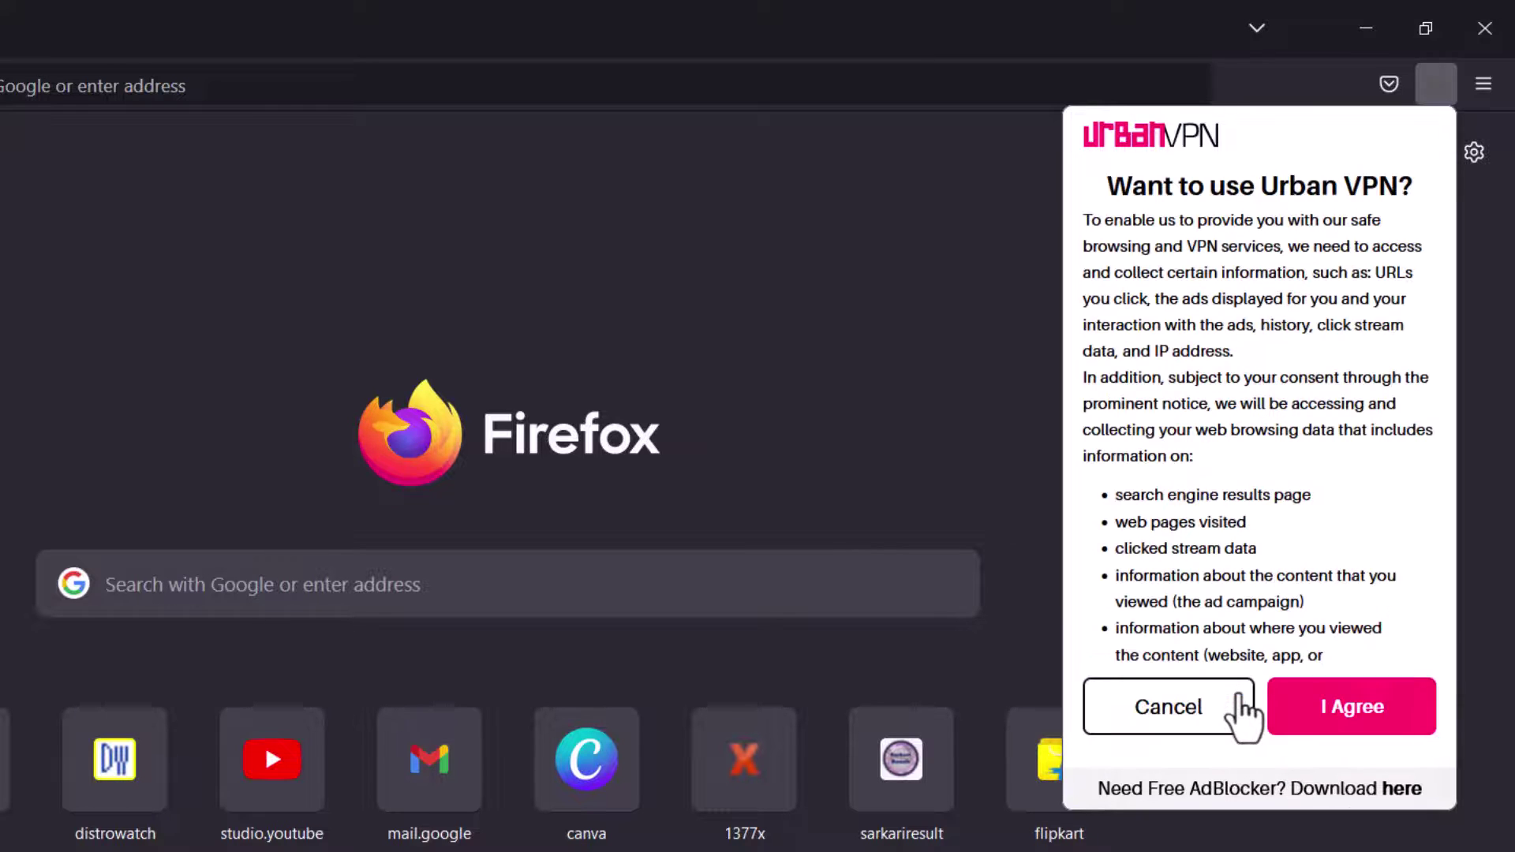
{"action": "left_click", "coordinate": [1344, 711]}
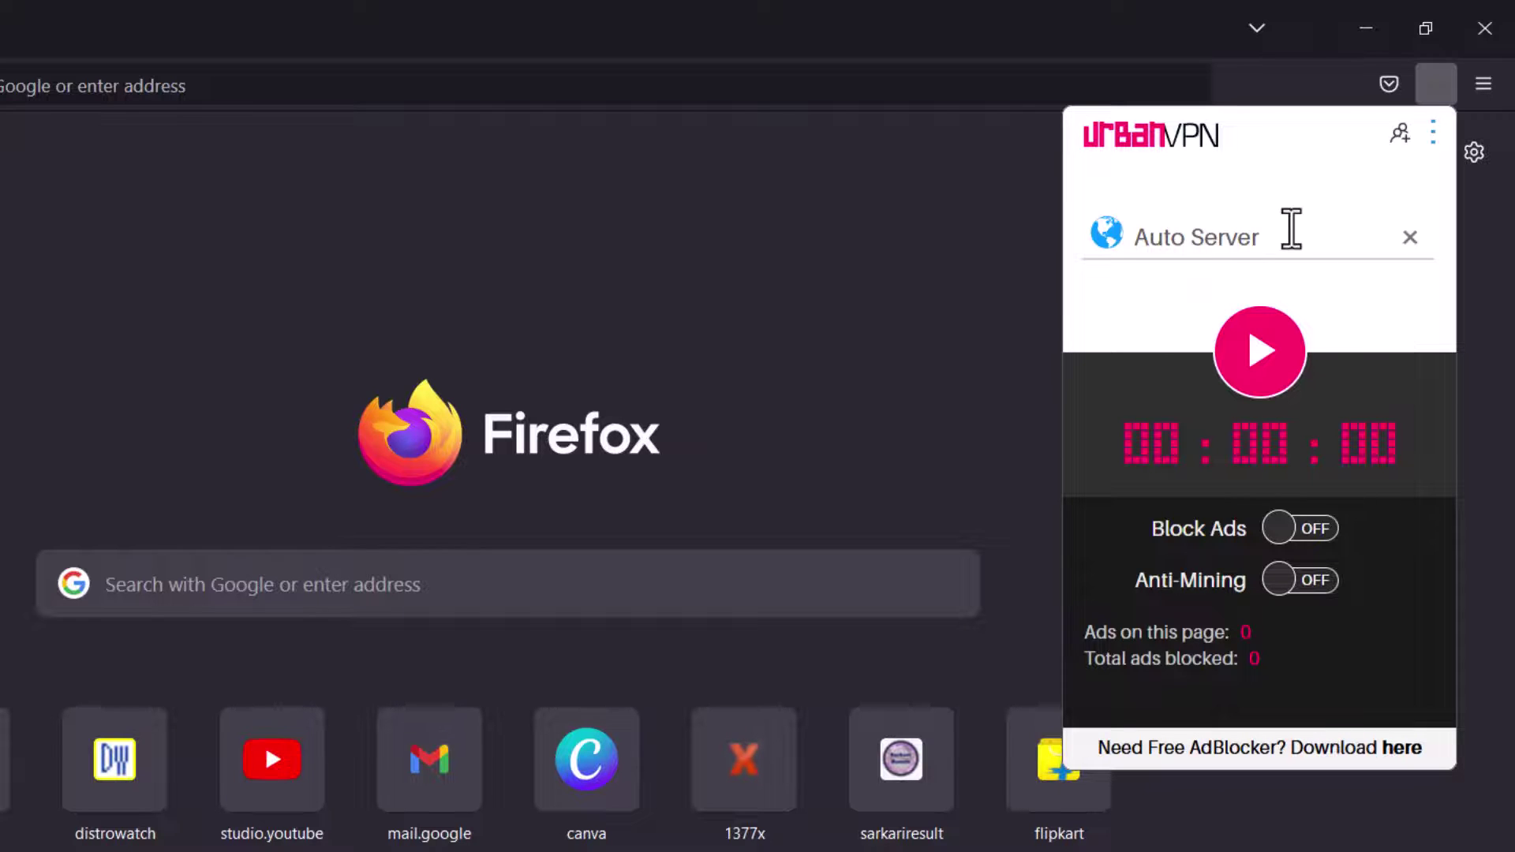
Browse the Urban VPN extension's server list, search it for "bra", connect to Brazil, and dismiss the extension popup
{"action": "left_click", "coordinate": [1255, 234]}
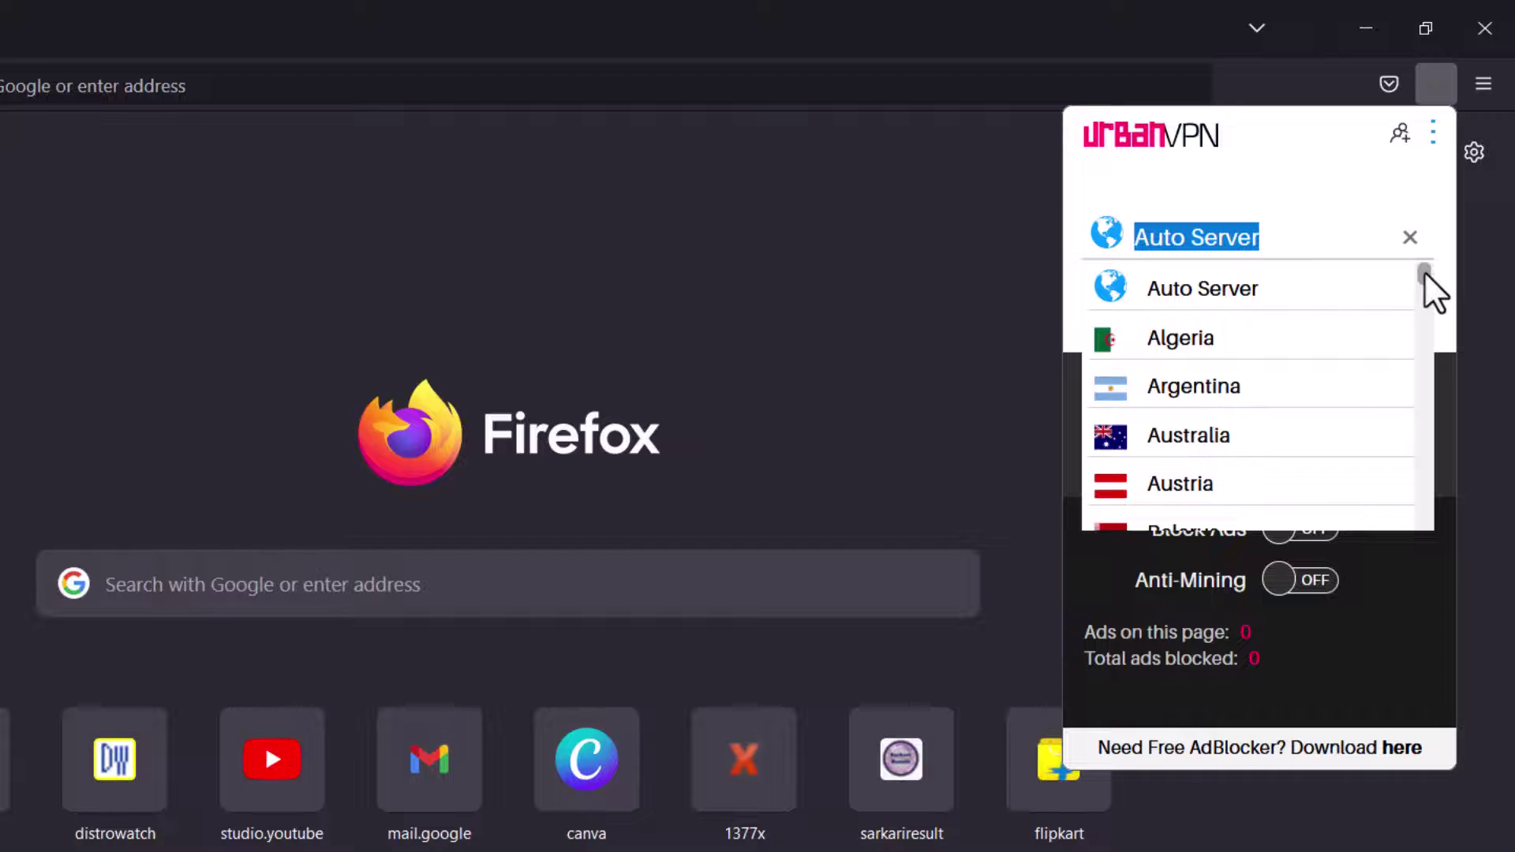
{"action": "left_click_drag", "start_coordinate": [1424, 271], "coordinate": [1428, 440]}
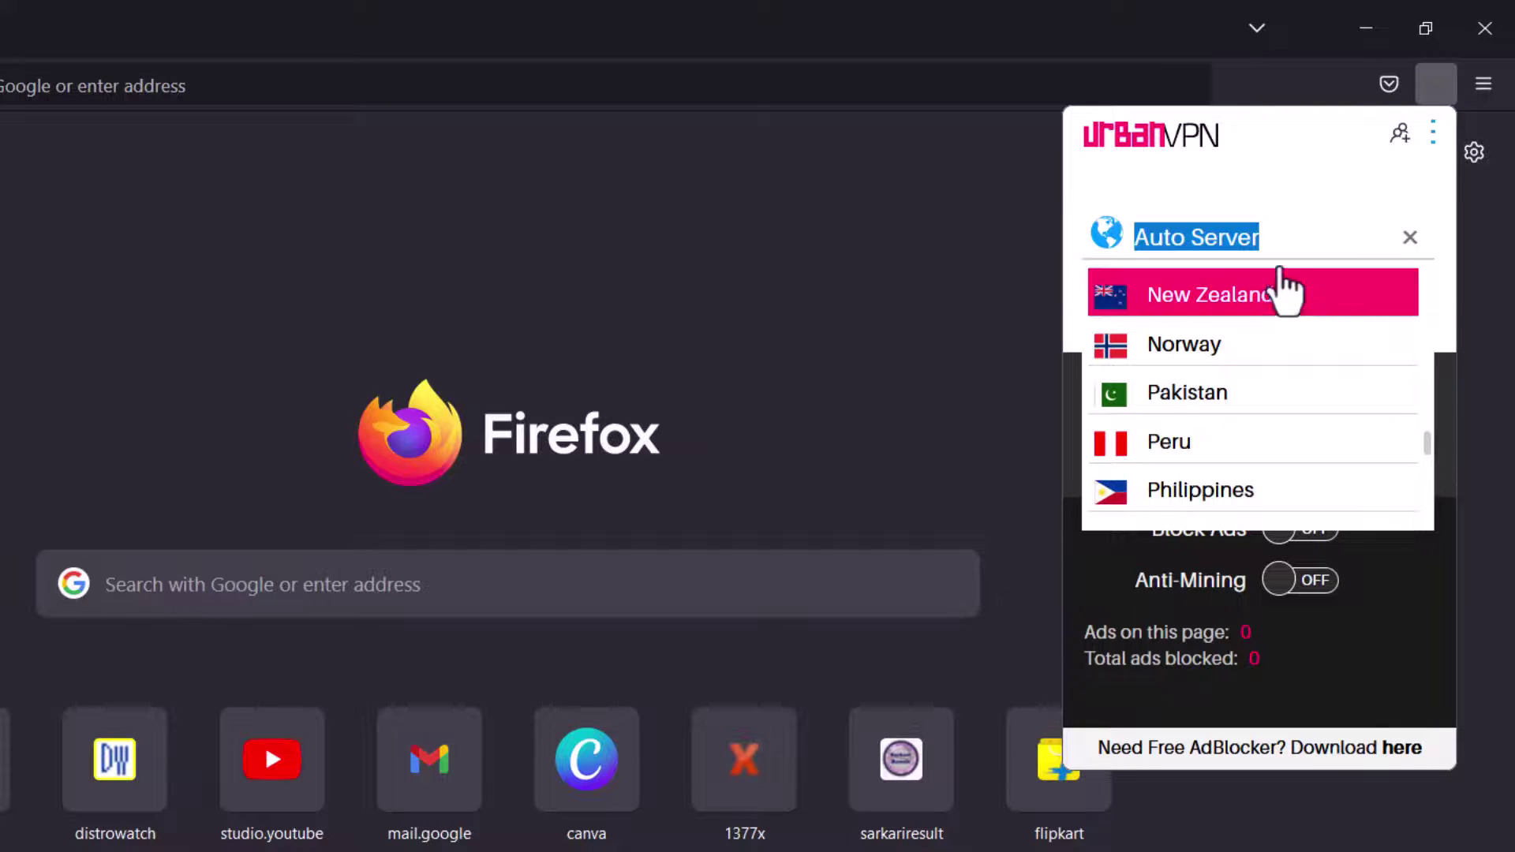
{"action": "left_click", "coordinate": [1263, 238]}
{"action": "double_click", "coordinate": [1263, 238]}
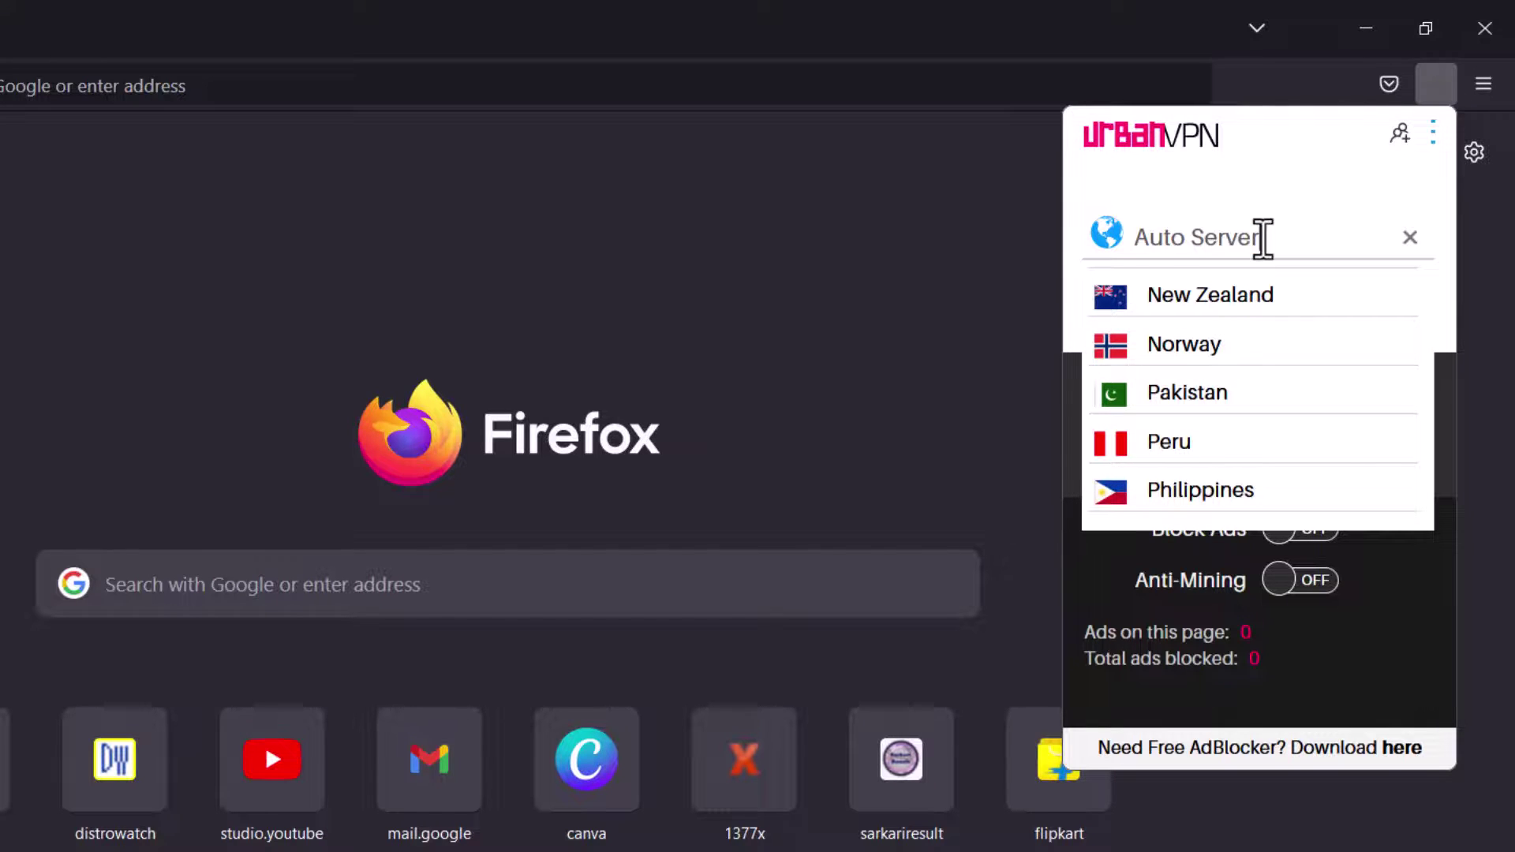
{"action": "triple_click", "coordinate": [1263, 239]}
{"action": "type", "text": "bra"}
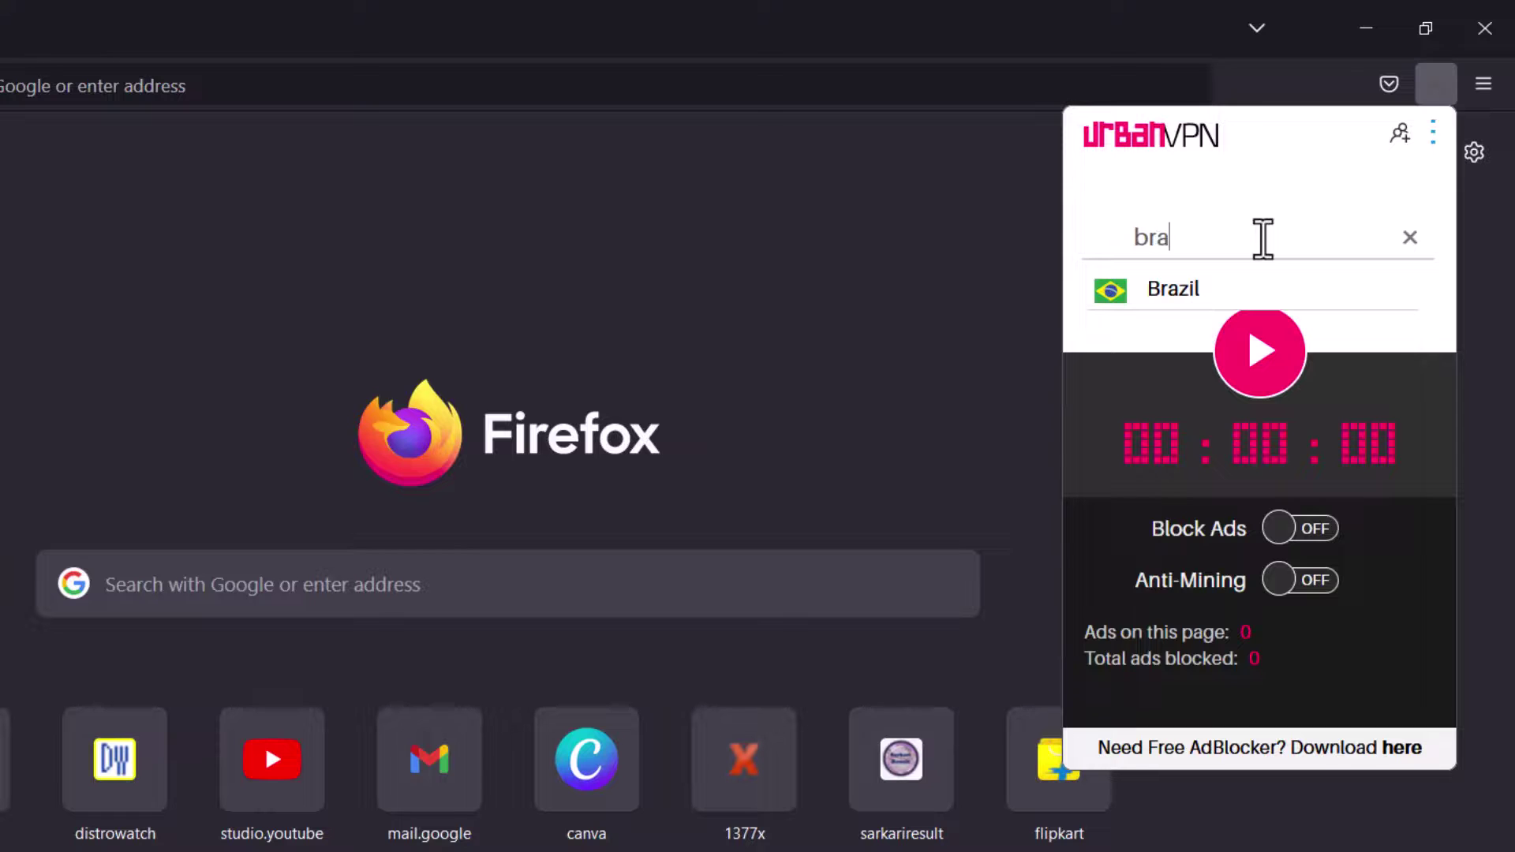
{"action": "left_click", "coordinate": [1184, 308]}
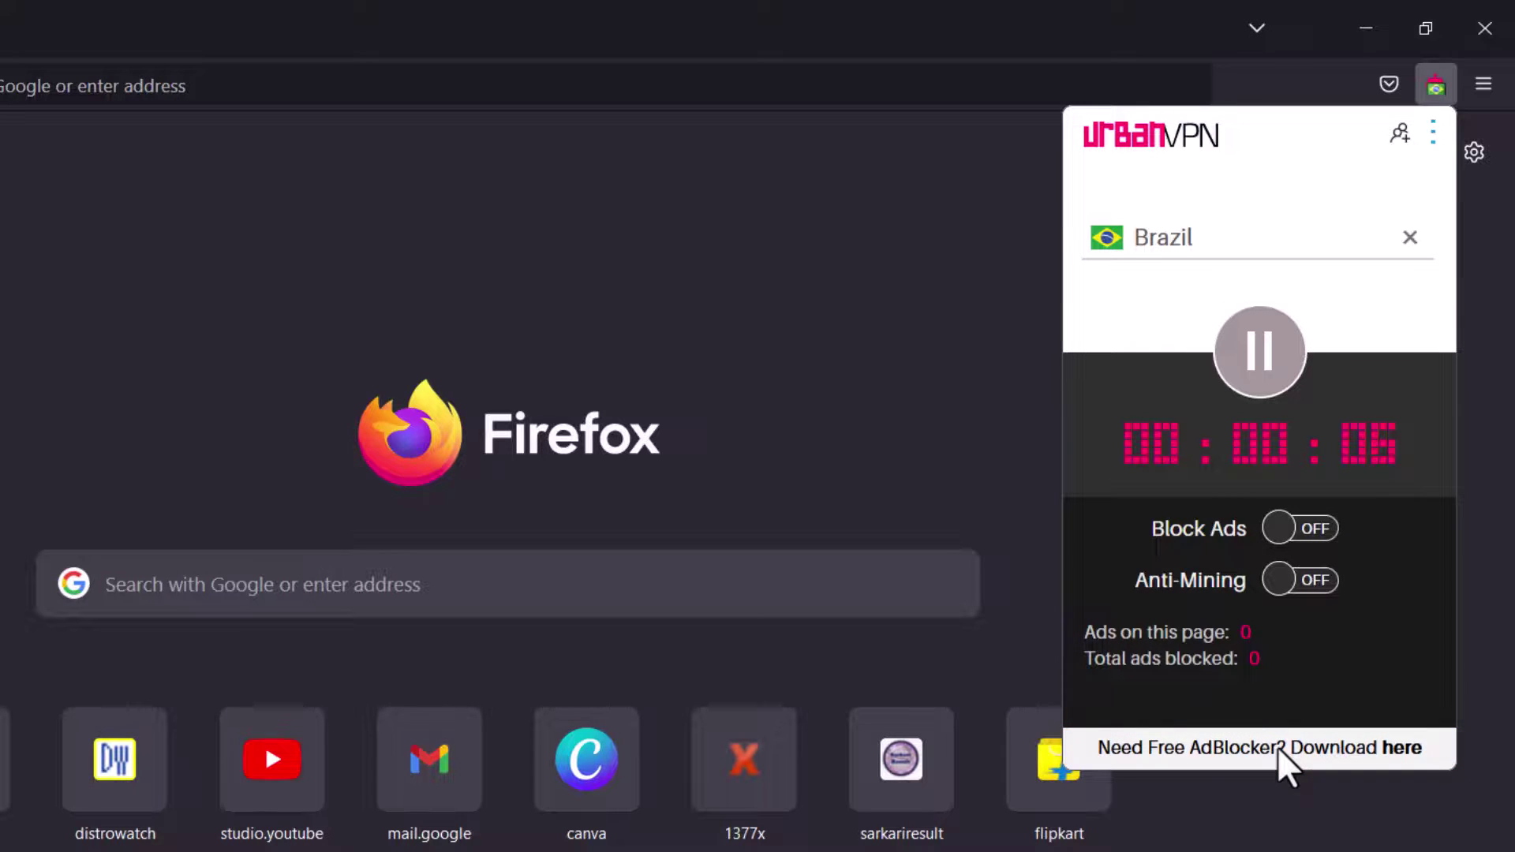
{"action": "left_click", "coordinate": [464, 178]}
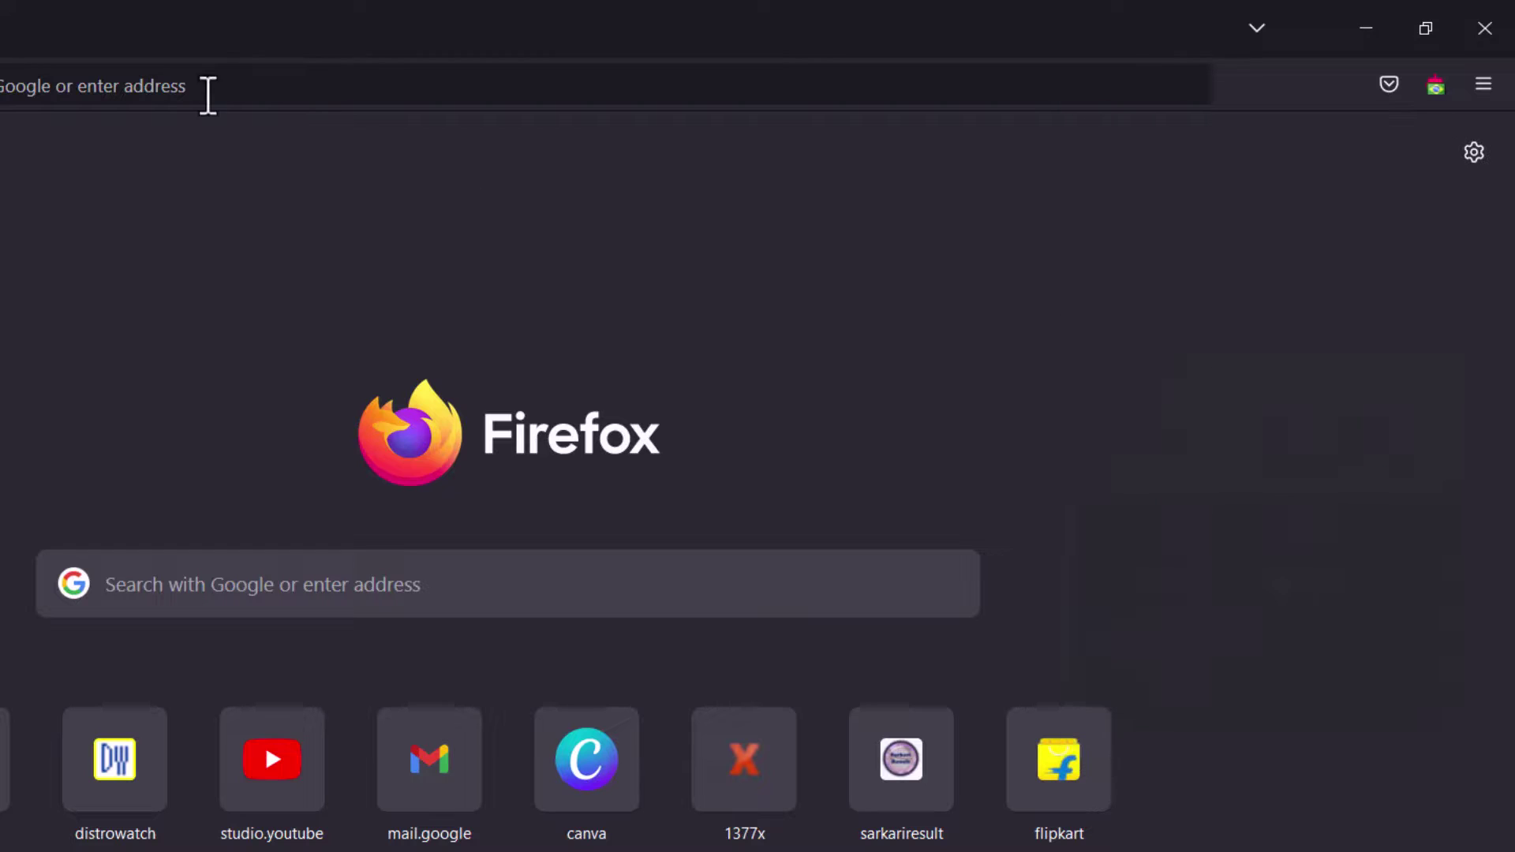
Go to duckduckgo.com and search for "my ip" to check the browser's IP address
{"action": "left_click", "coordinate": [163, 85]}
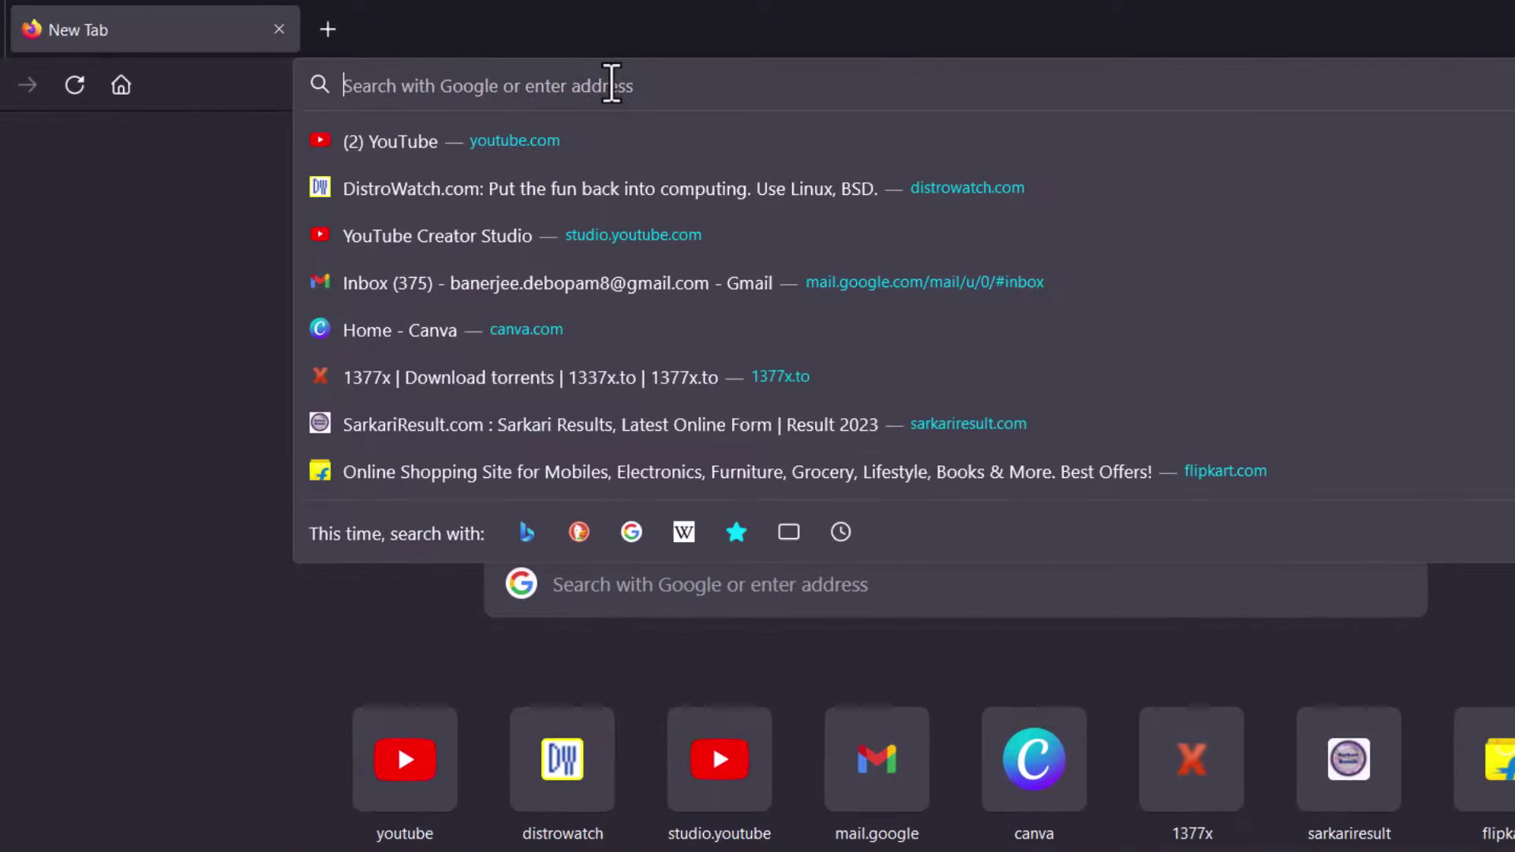
{"action": "type", "text": "duckduckgo.com/"}
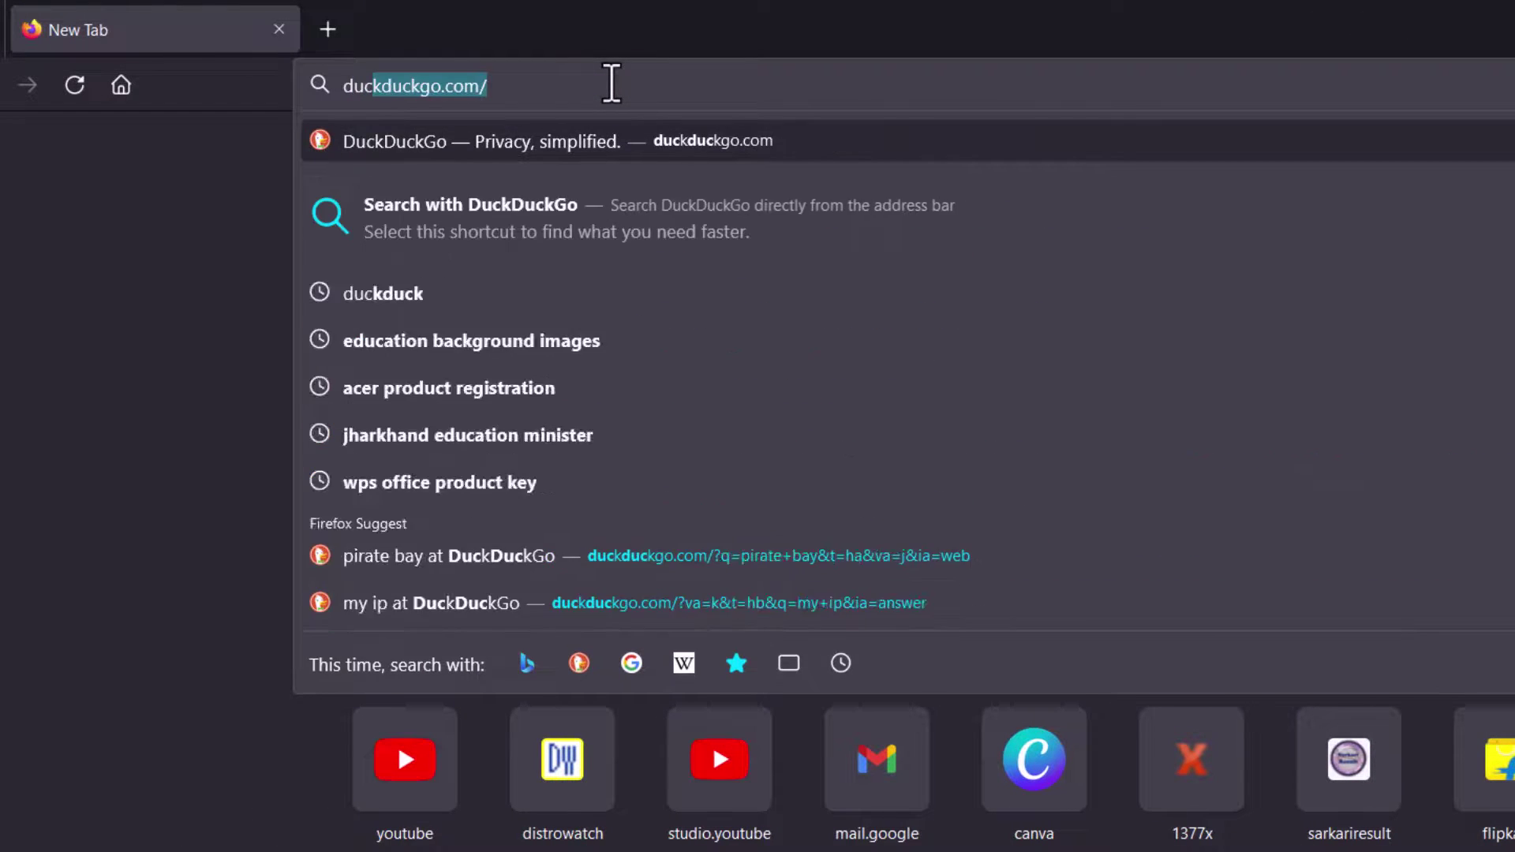
{"action": "key", "text": "Return"}
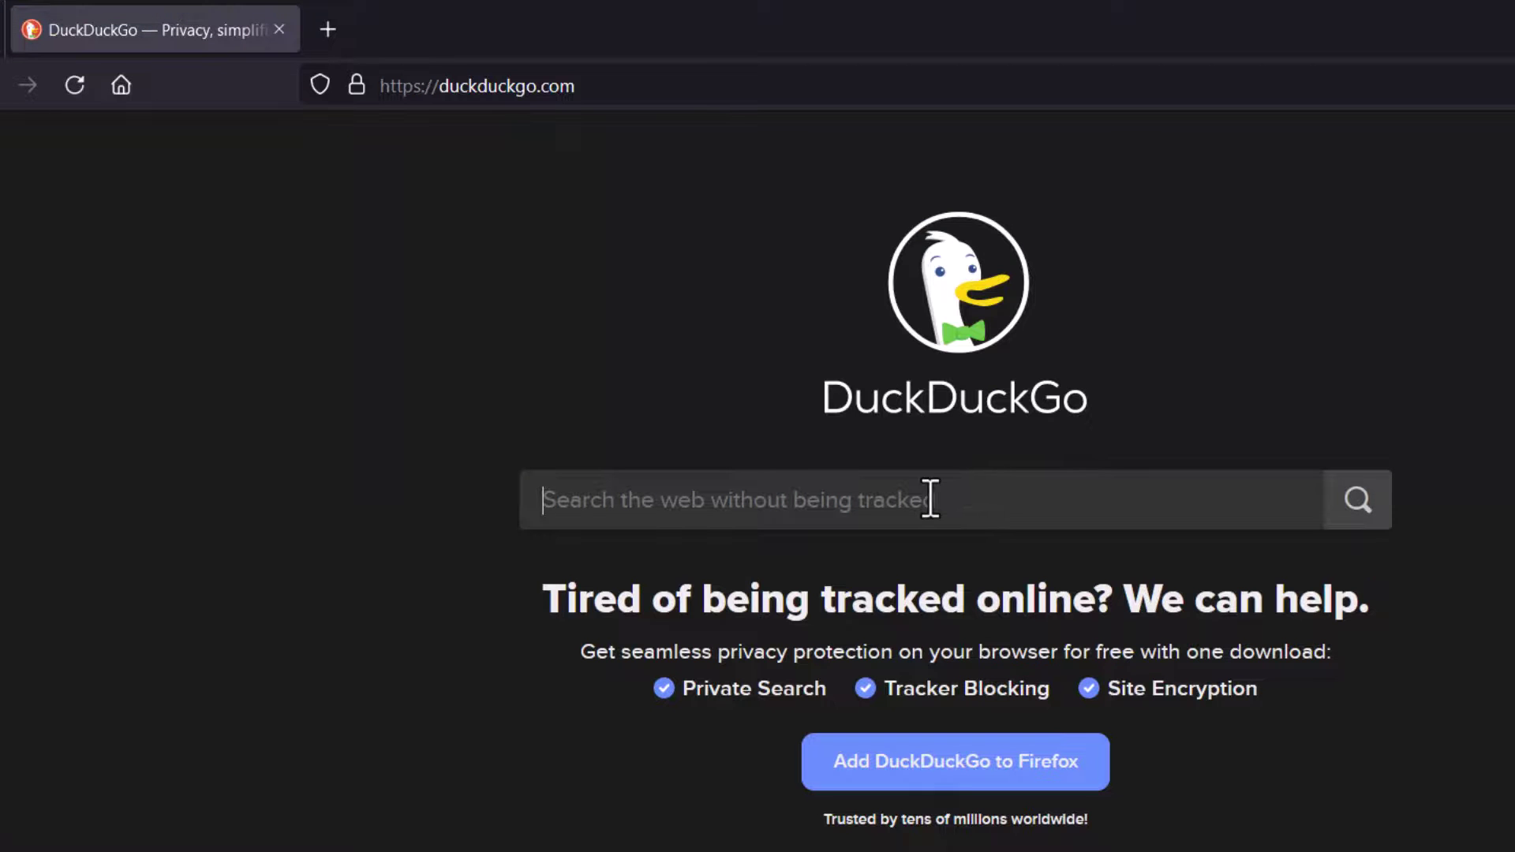
{"action": "type", "text": "my ip"}
{"action": "key", "text": "Return"}
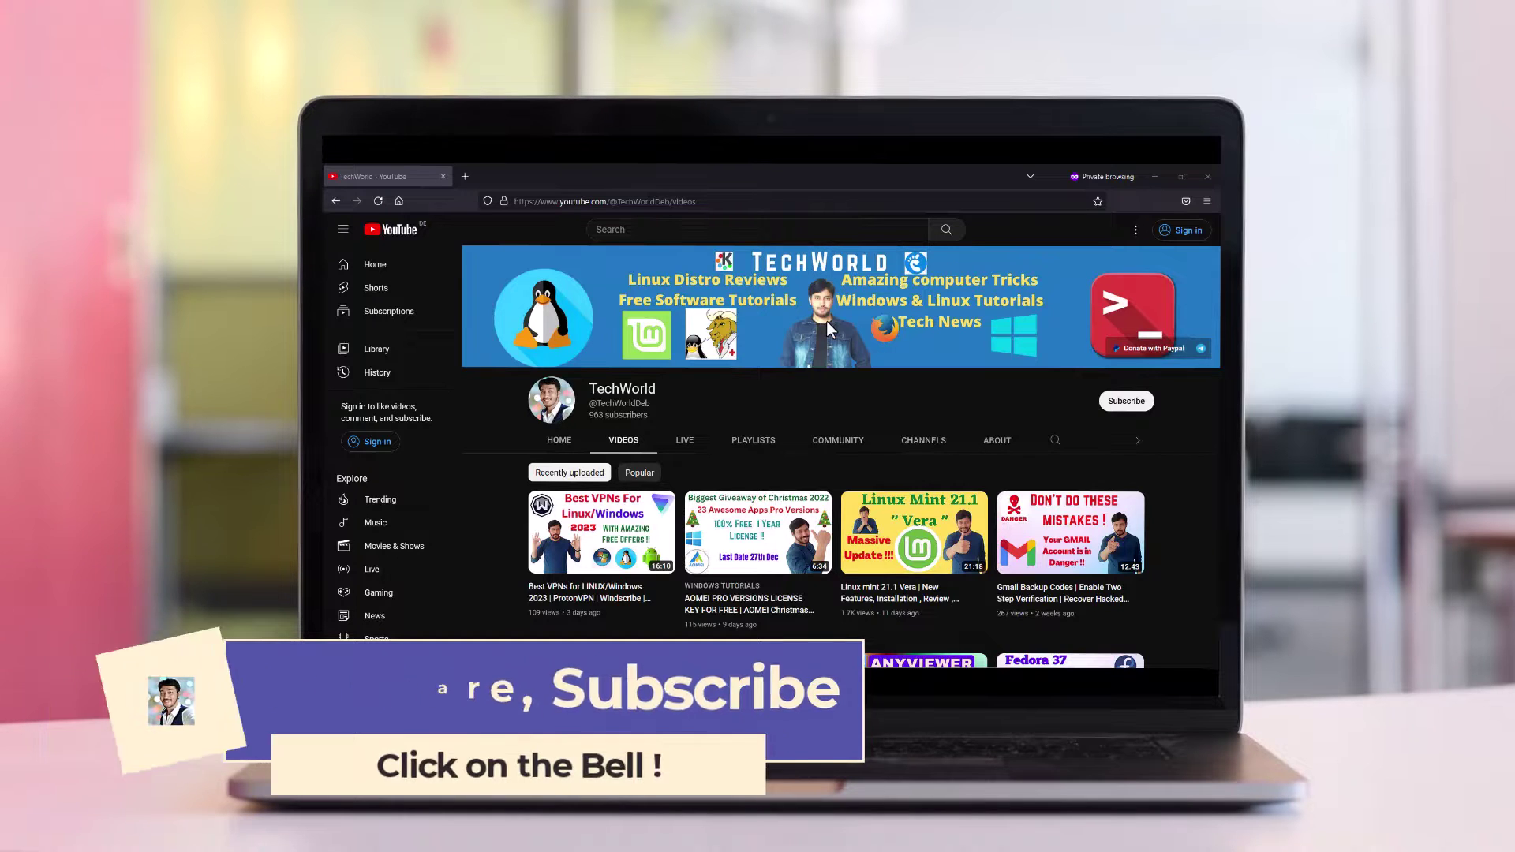
{"action": "scroll", "coordinate": [1172, 438], "scroll_direction": "down", "scroll_amount": 1}
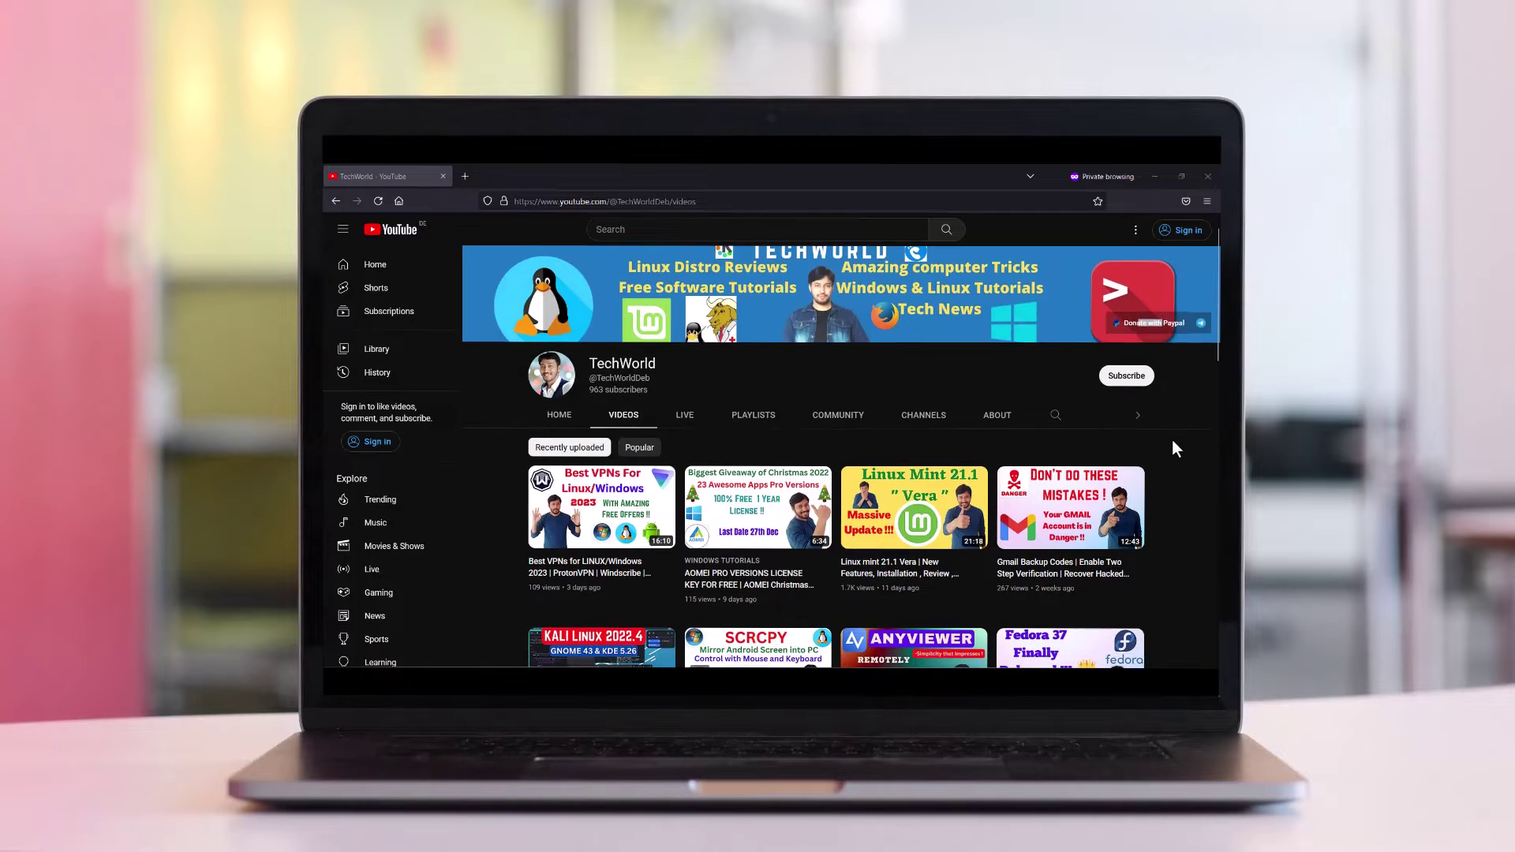
{"action": "scroll", "coordinate": [1172, 439], "scroll_direction": "down", "scroll_amount": 1}
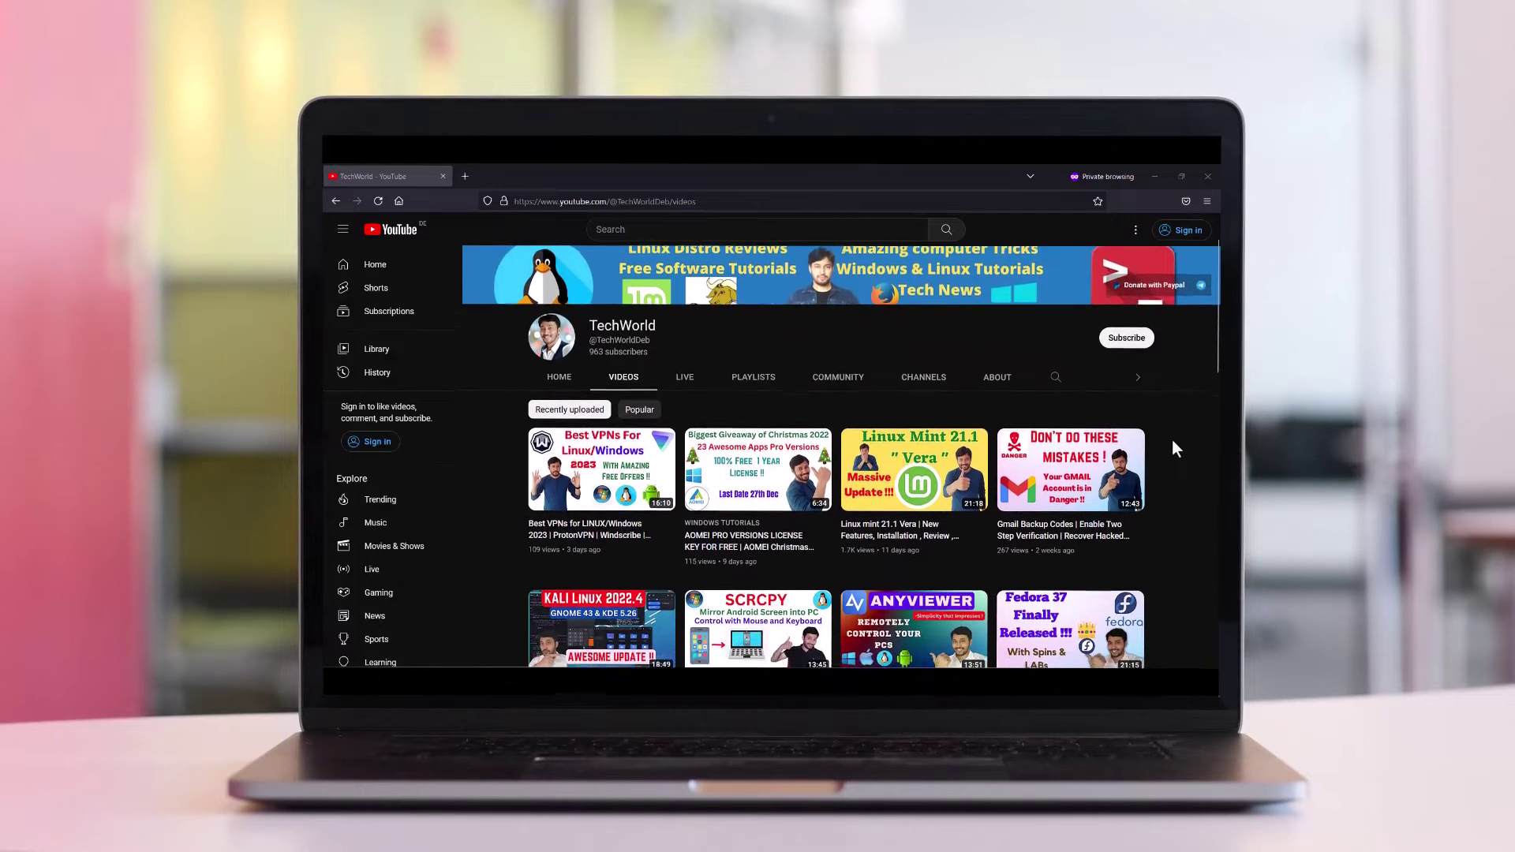
{"action": "scroll", "coordinate": [1172, 439], "scroll_direction": "down", "scroll_amount": 1}
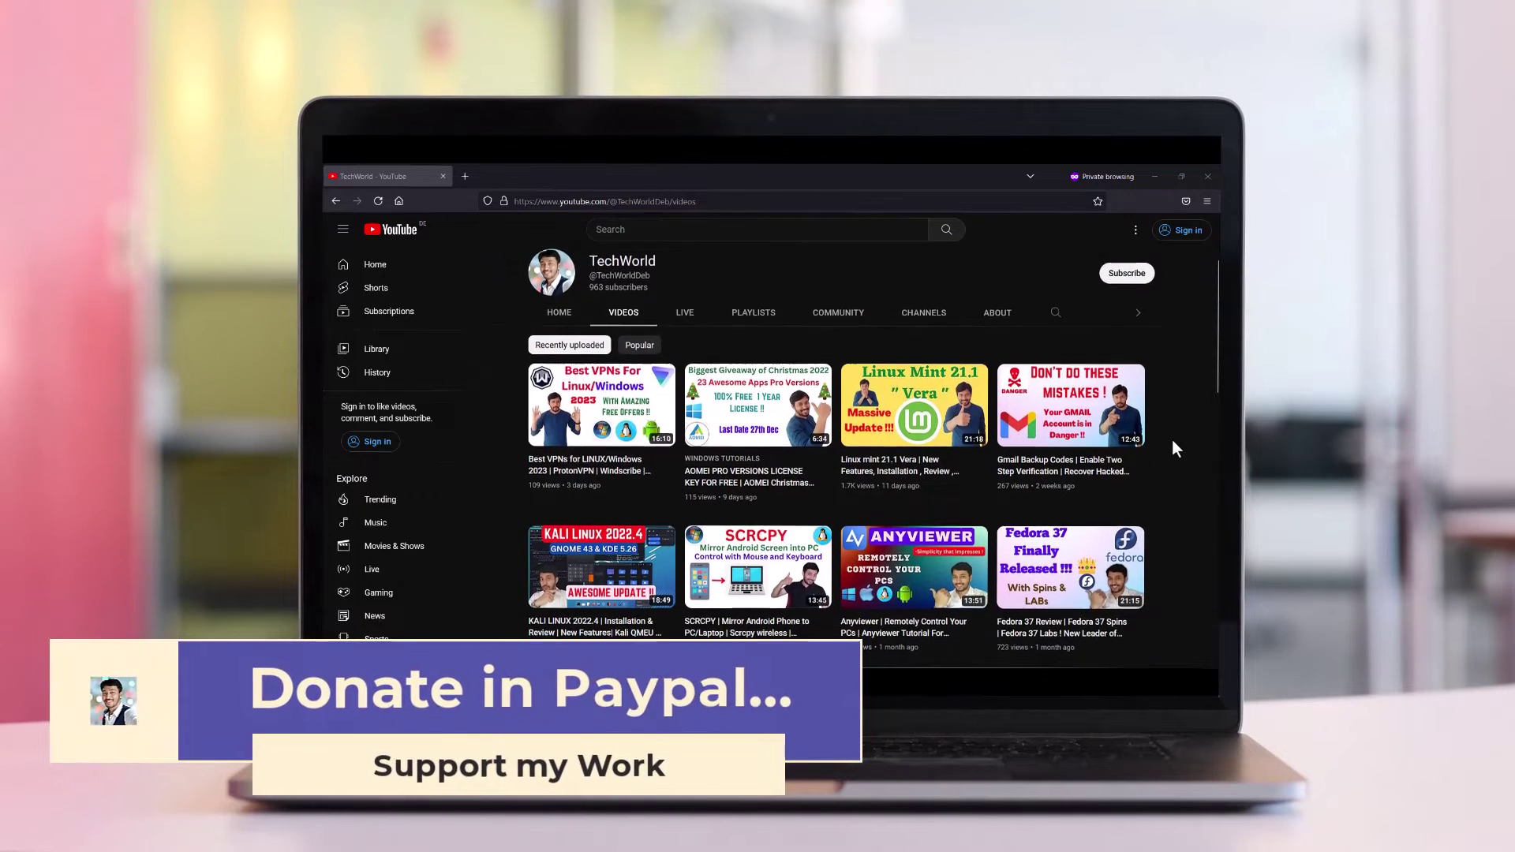
{"action": "scroll", "coordinate": [1173, 441], "scroll_direction": "down", "scroll_amount": 1}
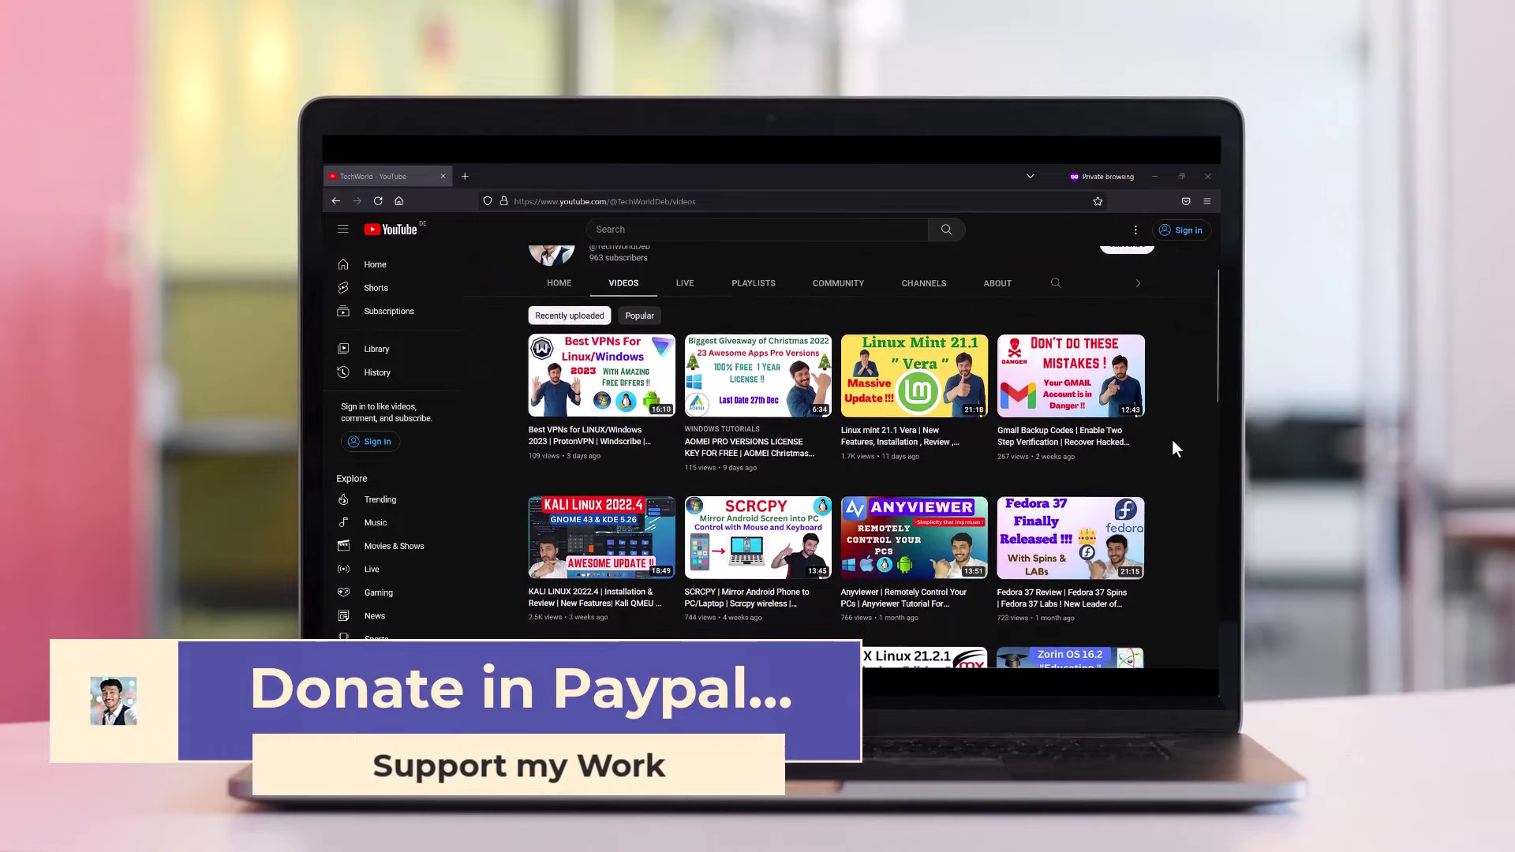
{"action": "scroll", "coordinate": [1173, 442], "scroll_direction": "down", "scroll_amount": 3}
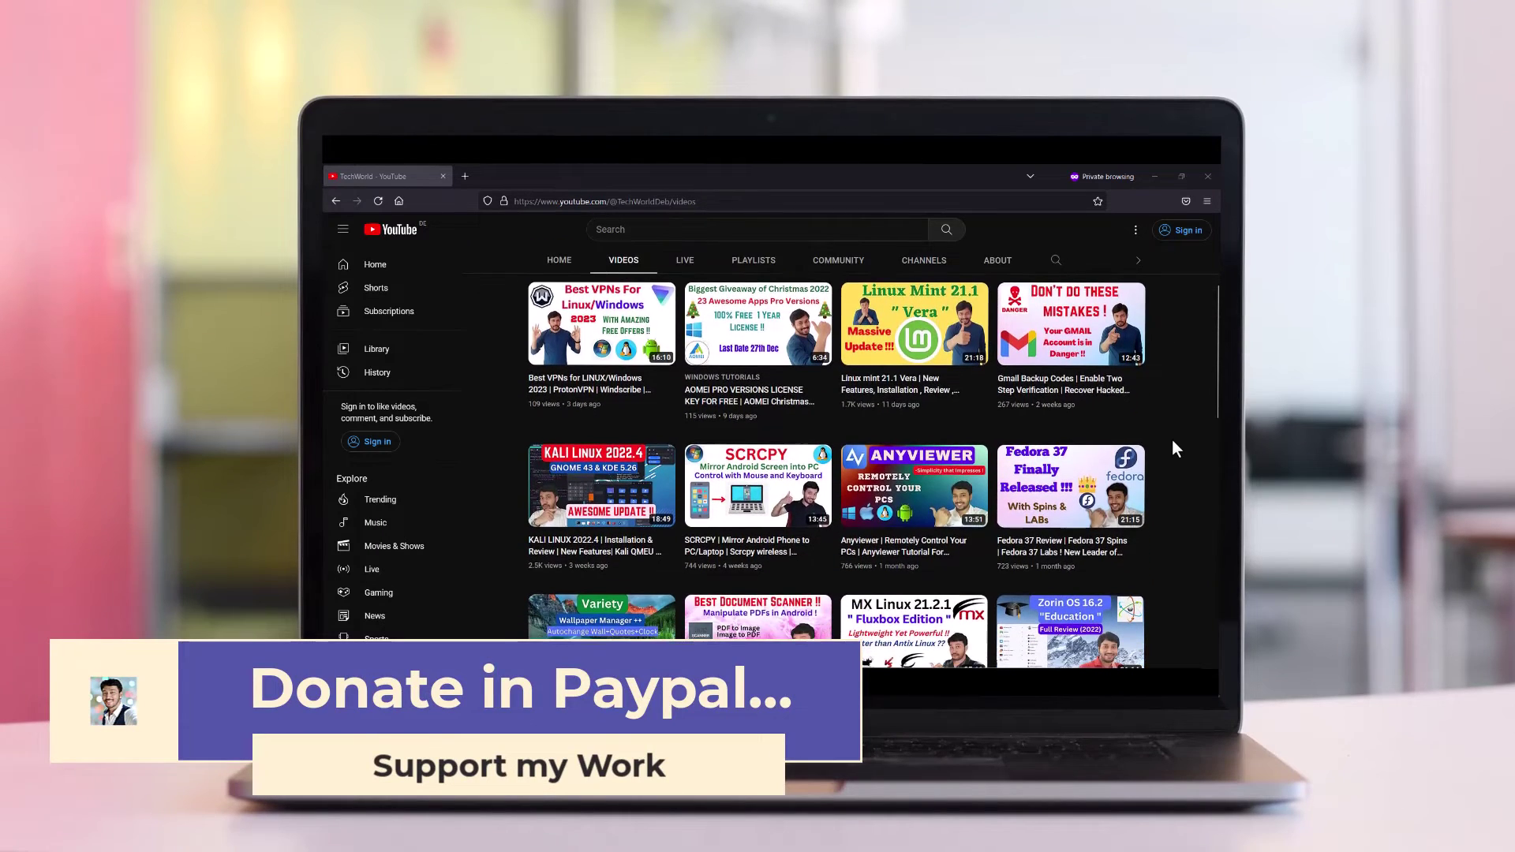
{"action": "scroll", "coordinate": [1173, 442], "scroll_direction": "down", "scroll_amount": 3}
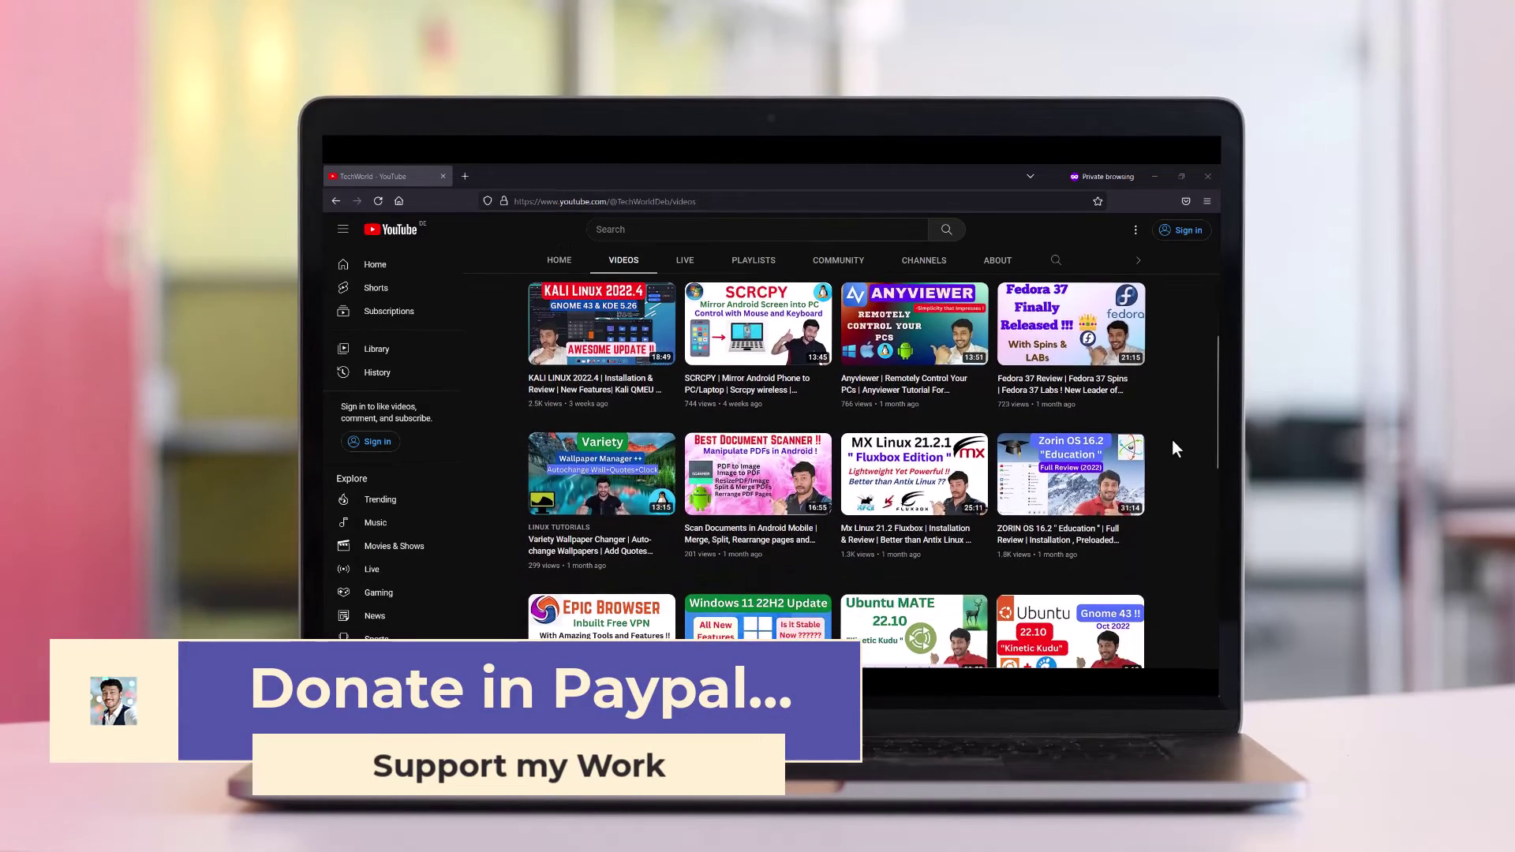
{"action": "scroll", "coordinate": [1173, 442], "scroll_direction": "down", "scroll_amount": 2}
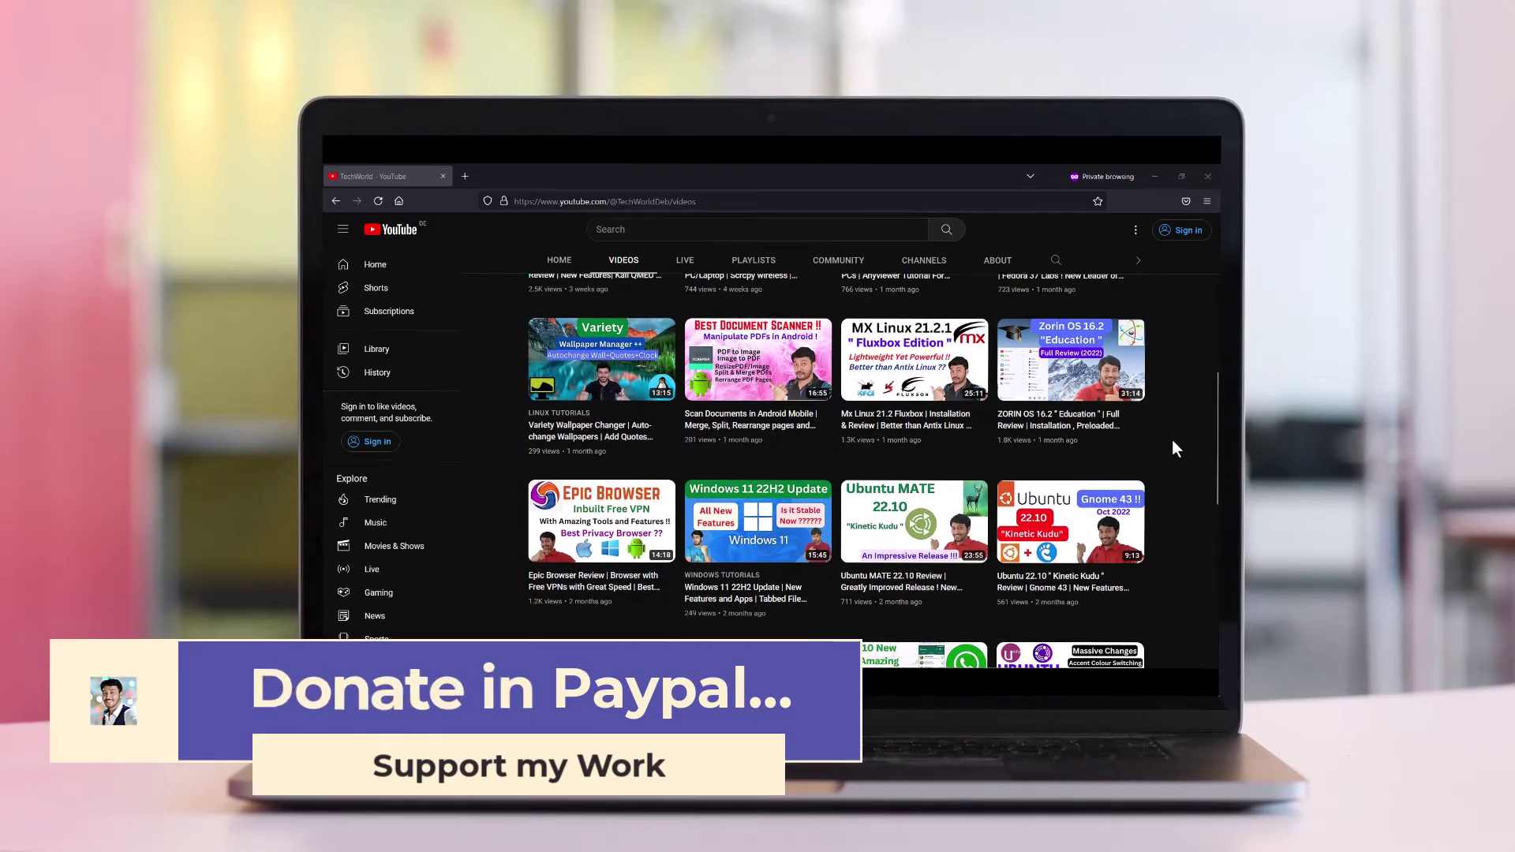